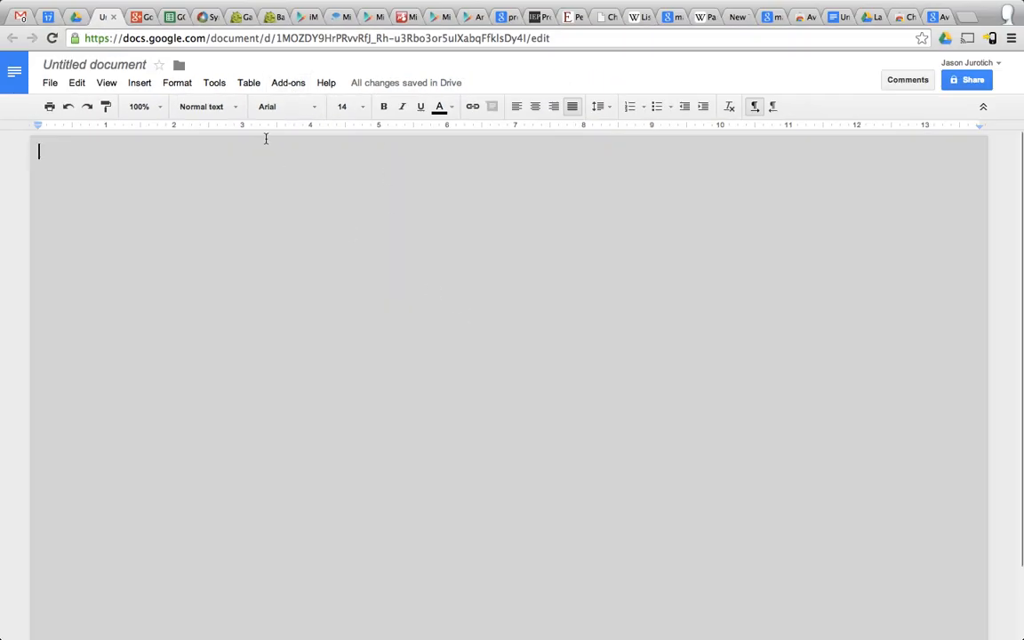
Search the document add-on store for "mail merge"
{"action": "left_click", "coordinate": [288, 84]}
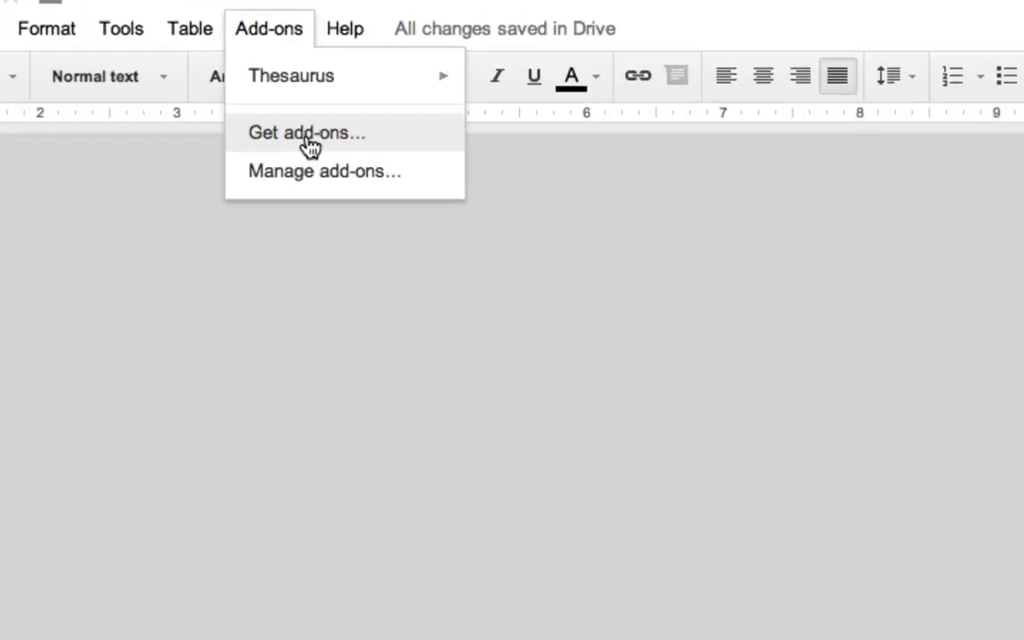
{"action": "left_click", "coordinate": [310, 147]}
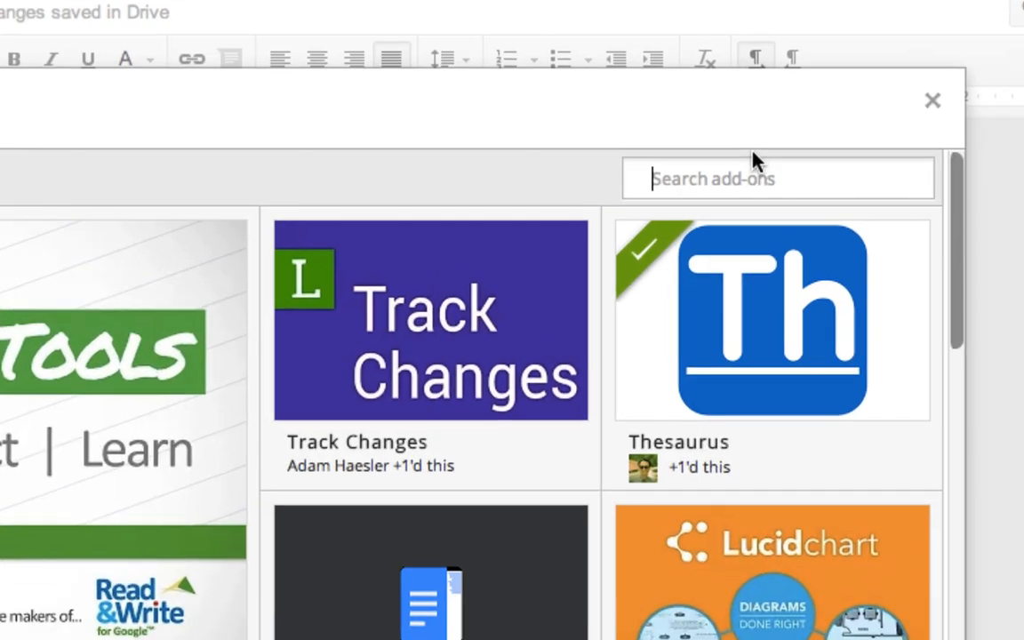
{"action": "type", "text": "ma"}
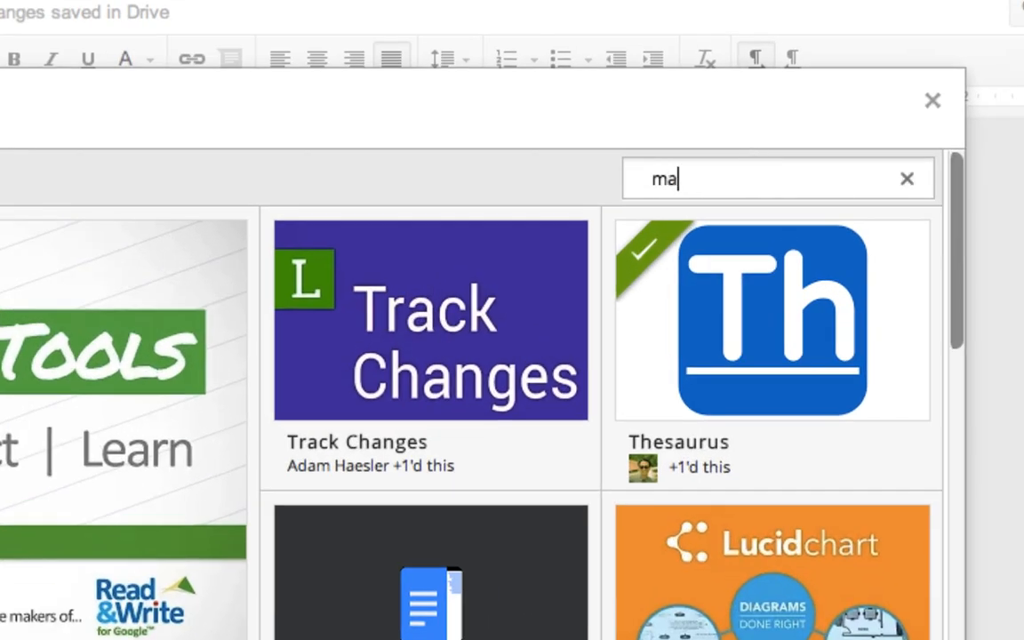
{"action": "type", "text": "il merge"}
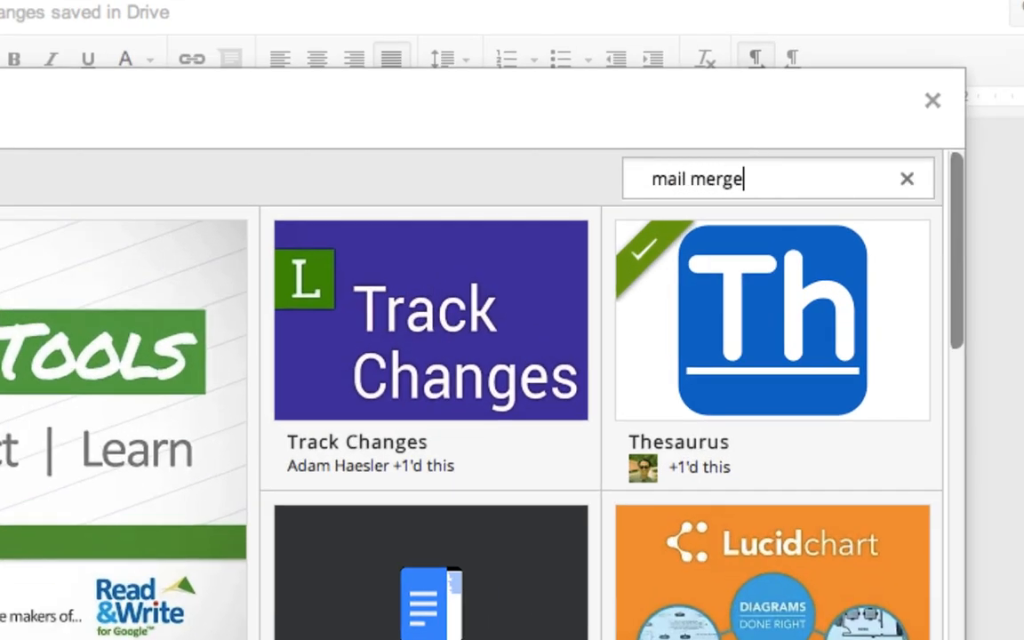
{"action": "key", "text": "Return"}
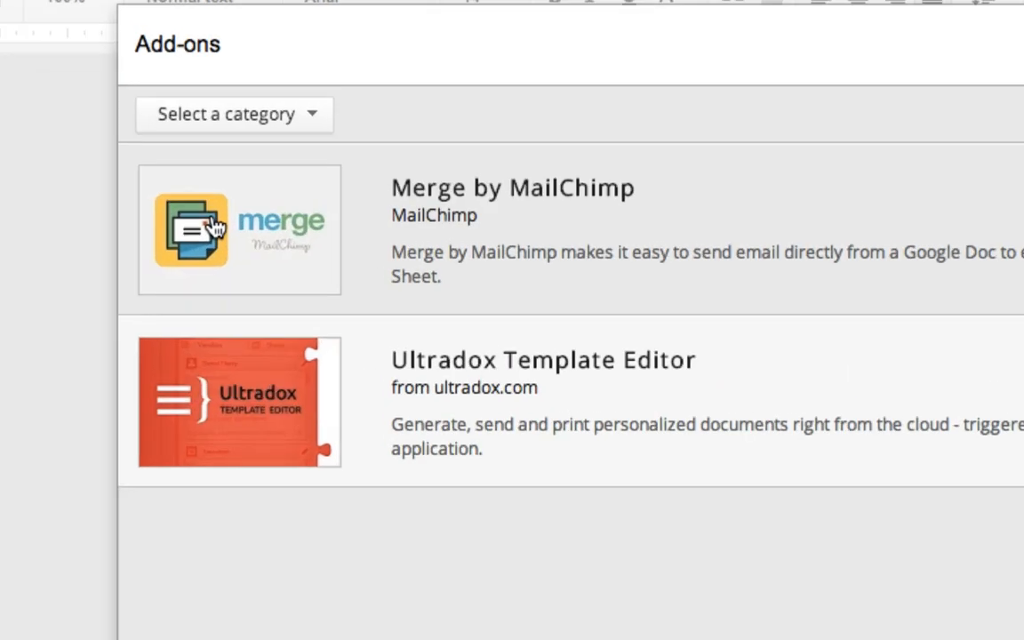
Install the free Merge by MailChimp add-on and accept the permissions it requests
{"action": "left_click", "coordinate": [260, 253]}
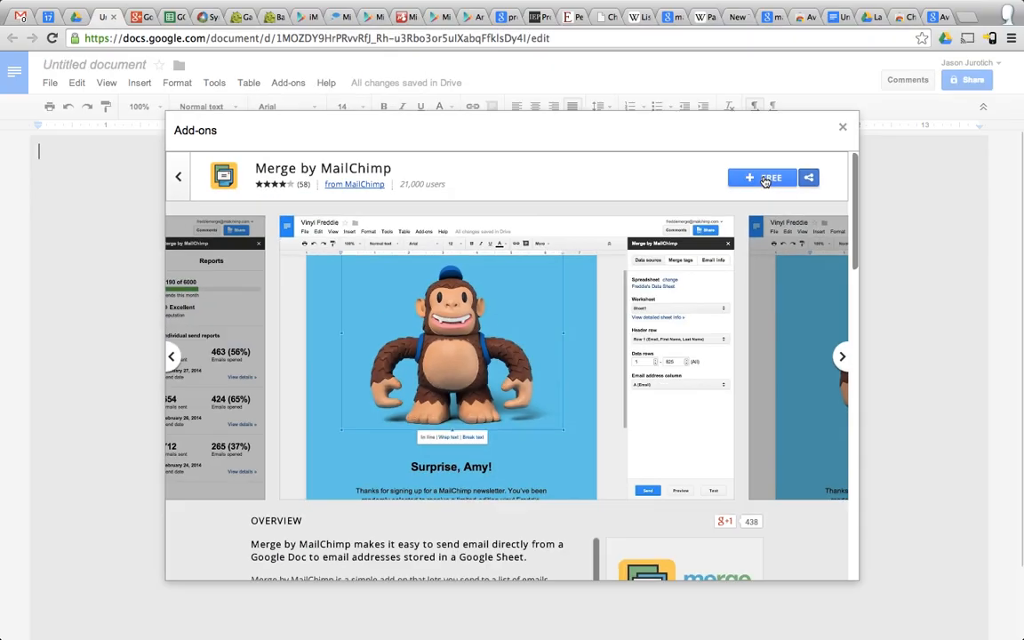
{"action": "left_click", "coordinate": [738, 183]}
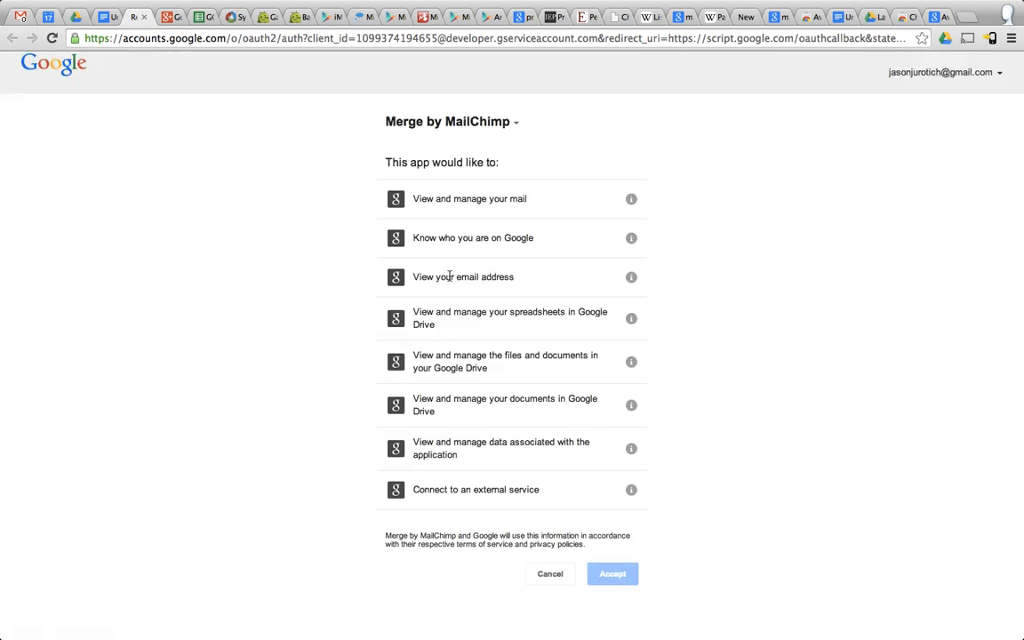
{"action": "scroll", "coordinate": [748, 379], "scroll_direction": "down", "scroll_amount": 1}
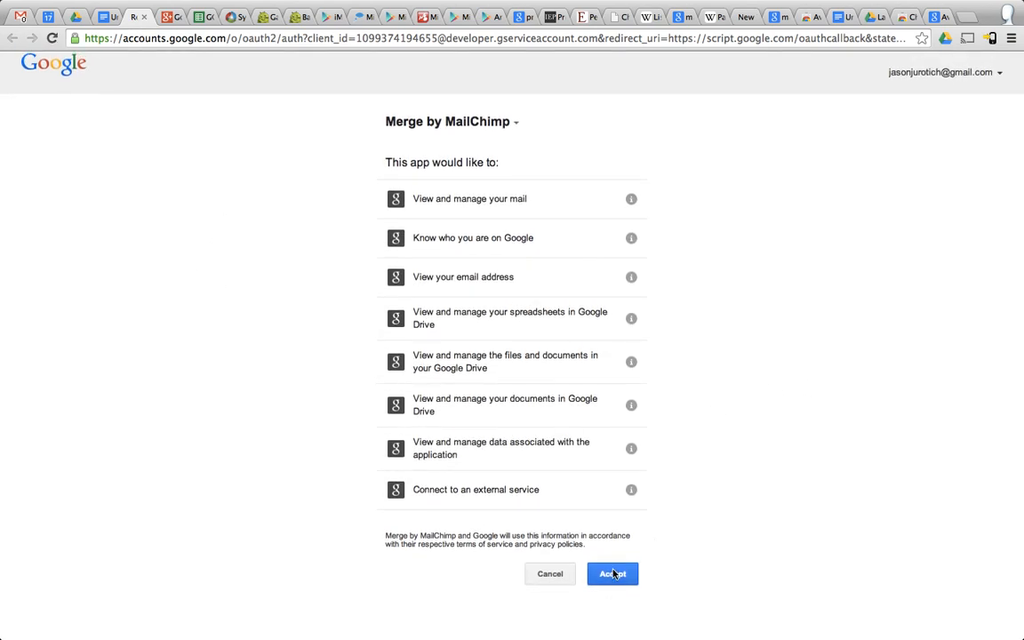
{"action": "left_click", "coordinate": [613, 574]}
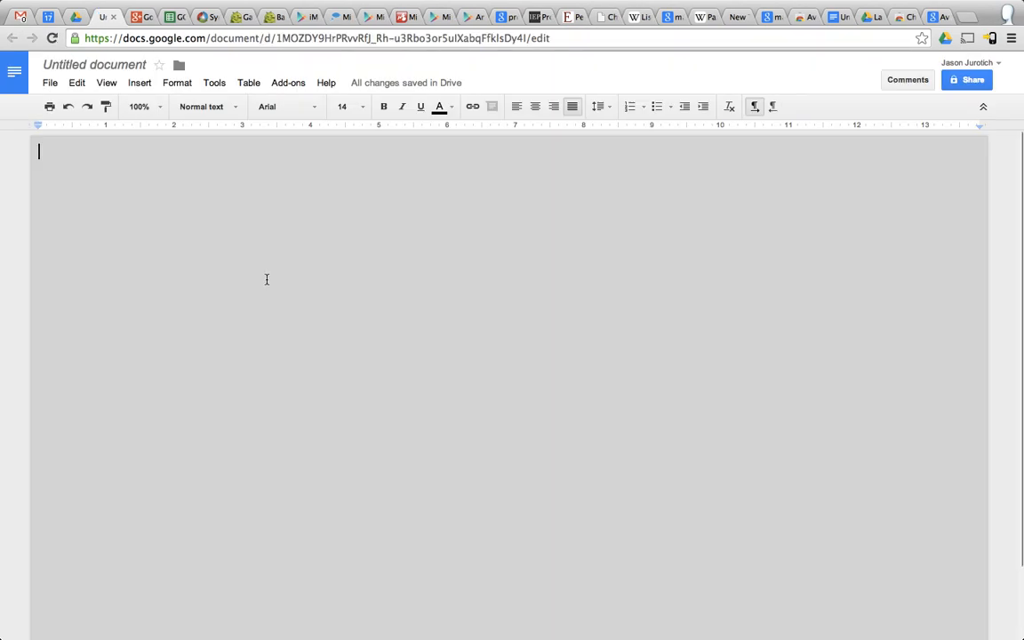
{"action": "left_click", "coordinate": [296, 85]}
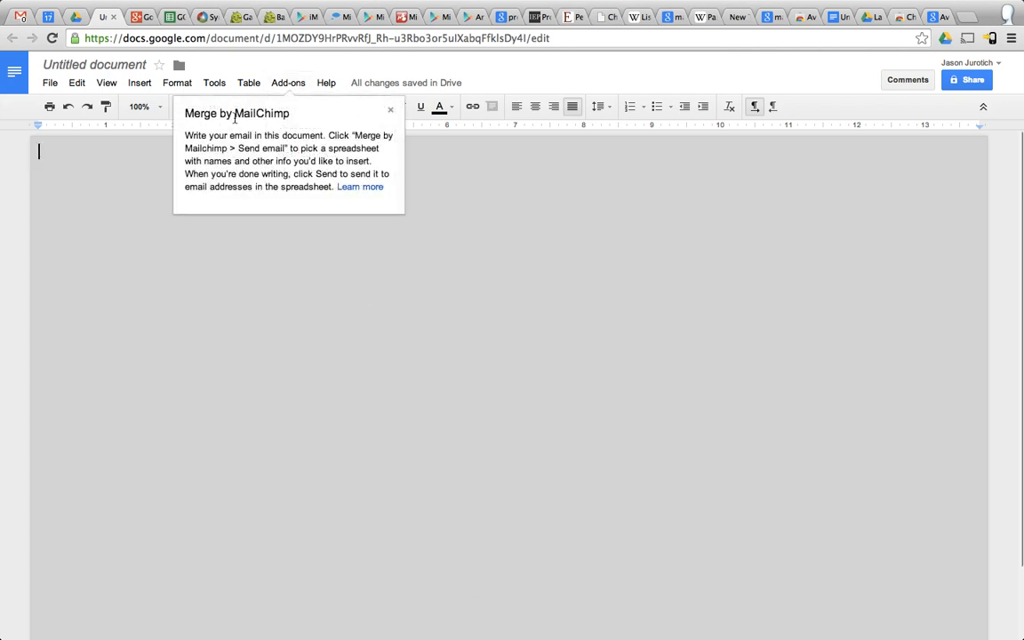
{"action": "left_click", "coordinate": [294, 86]}
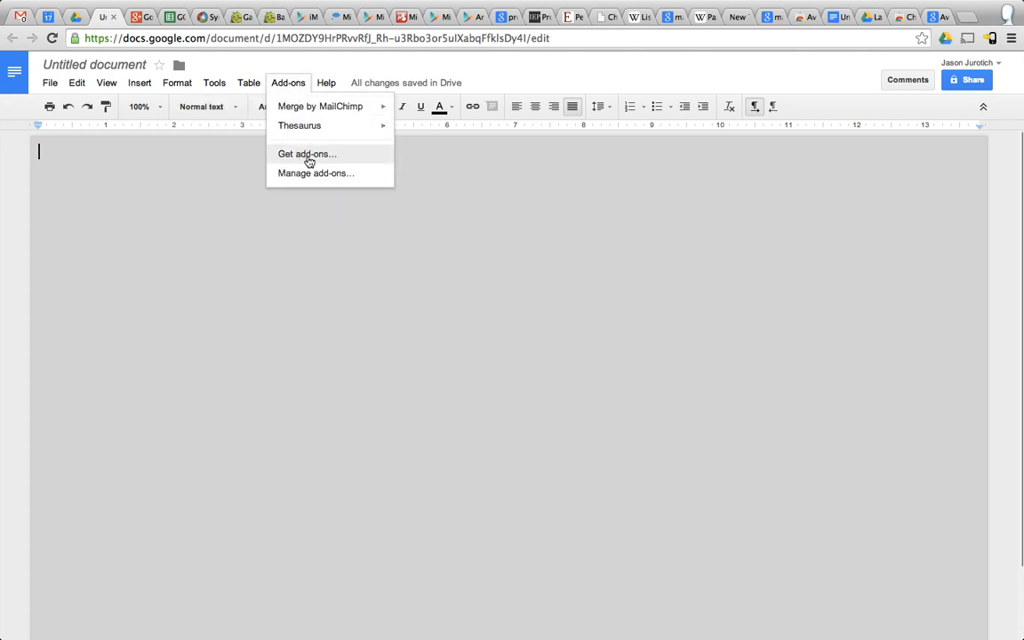
{"action": "mouse_move", "coordinate": [300, 116]}
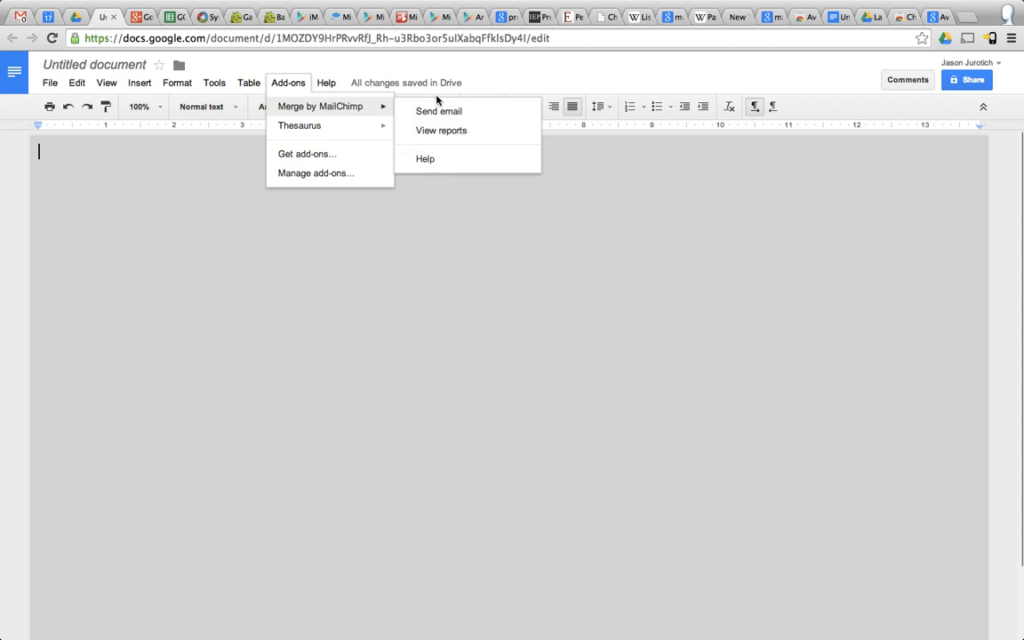
{"action": "left_click", "coordinate": [450, 221]}
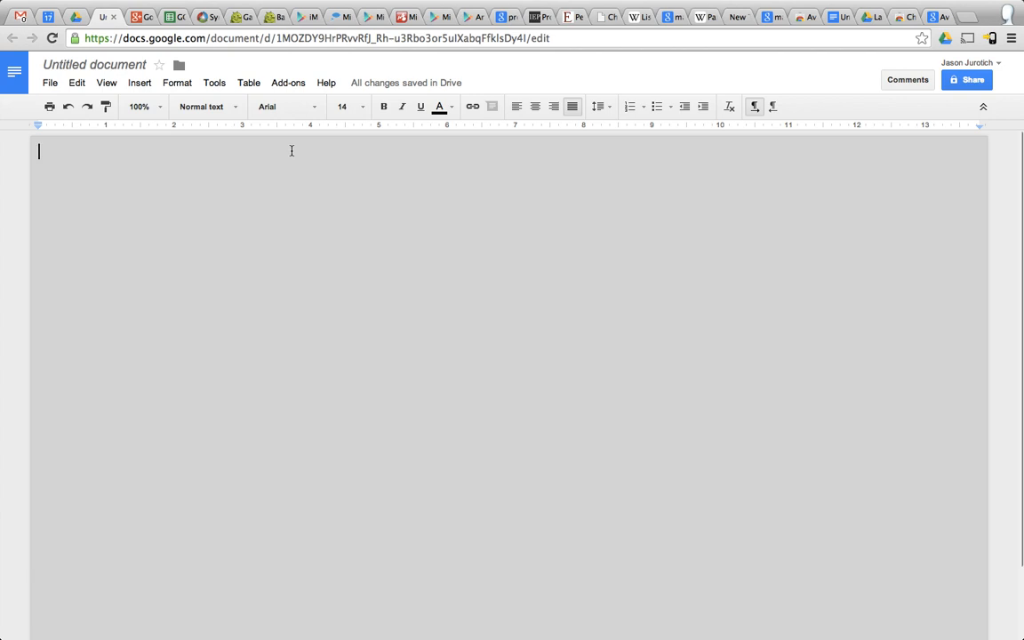
Search the document add-on store for "Avery Label Merge" and close the store
{"action": "left_click", "coordinate": [283, 86]}
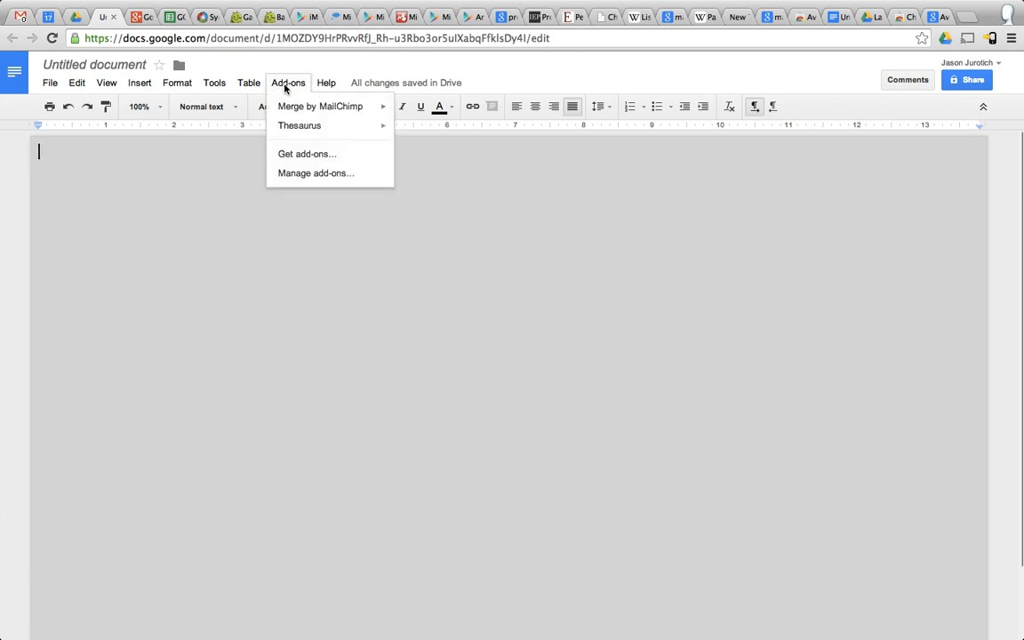
{"action": "left_click", "coordinate": [303, 159]}
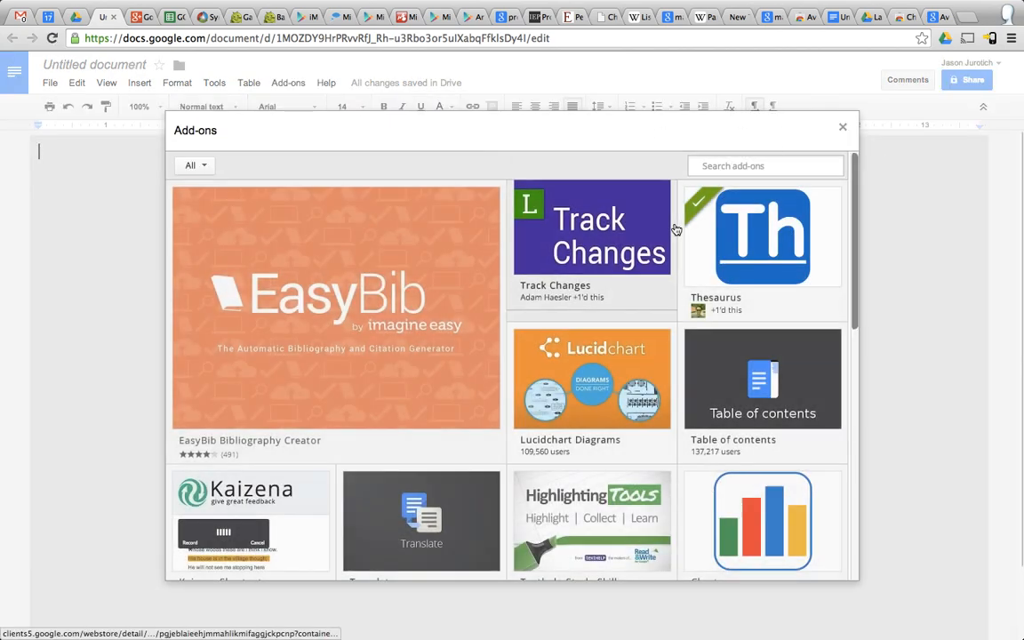
{"action": "type", "text": "Avery Label Merge"}
{"action": "mouse_move", "coordinate": [724, 208]}
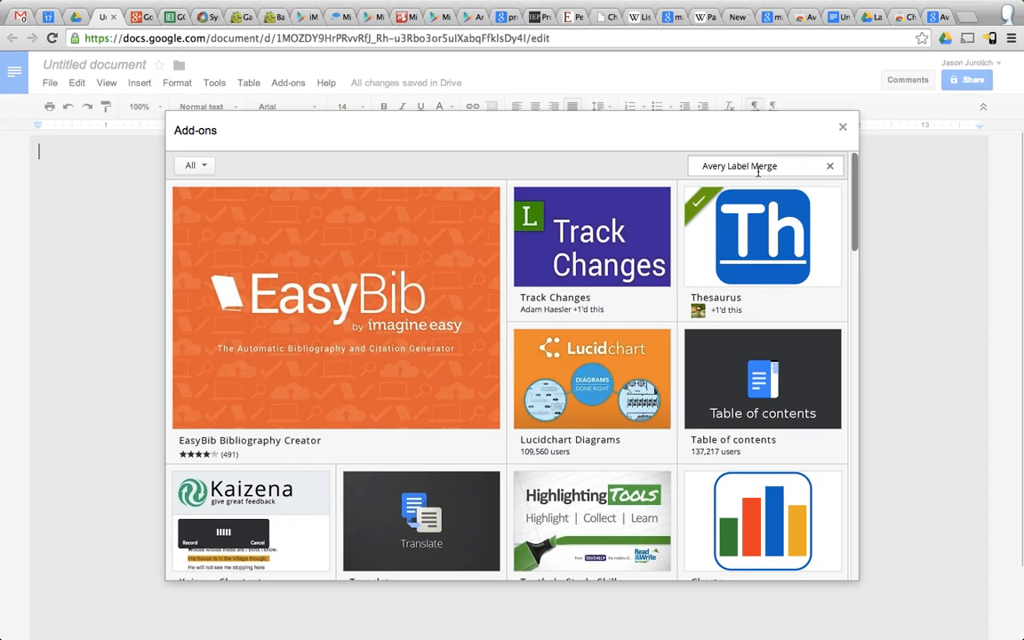
{"action": "key", "text": "Return"}
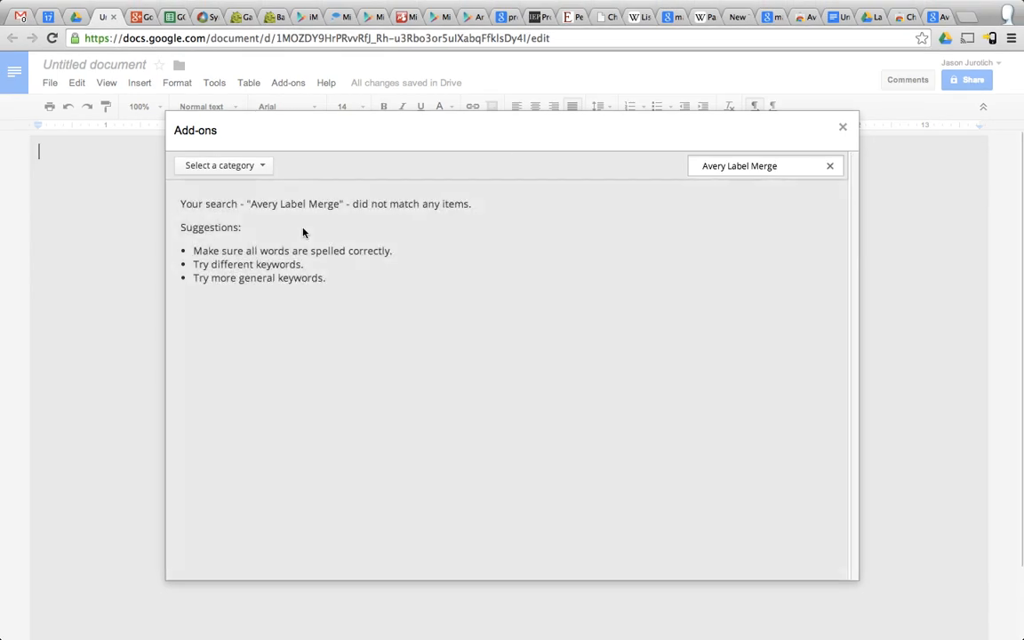
{"action": "left_click", "coordinate": [842, 130]}
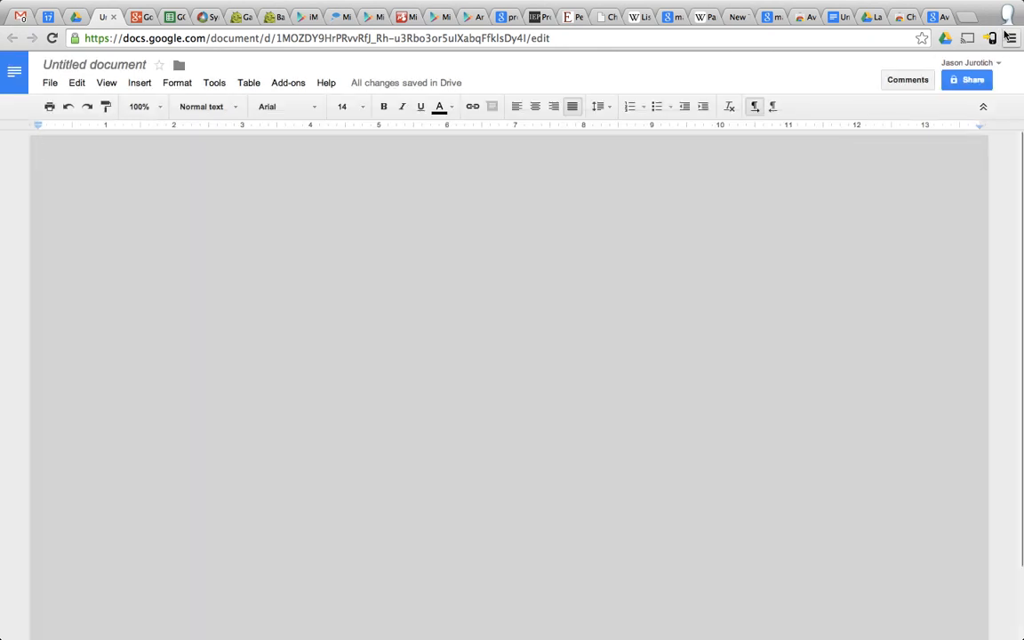
Search the web for "Avery Label Merge" in a new browser tab and open its Chrome Web Store page
{"action": "key", "text": "super+t"}
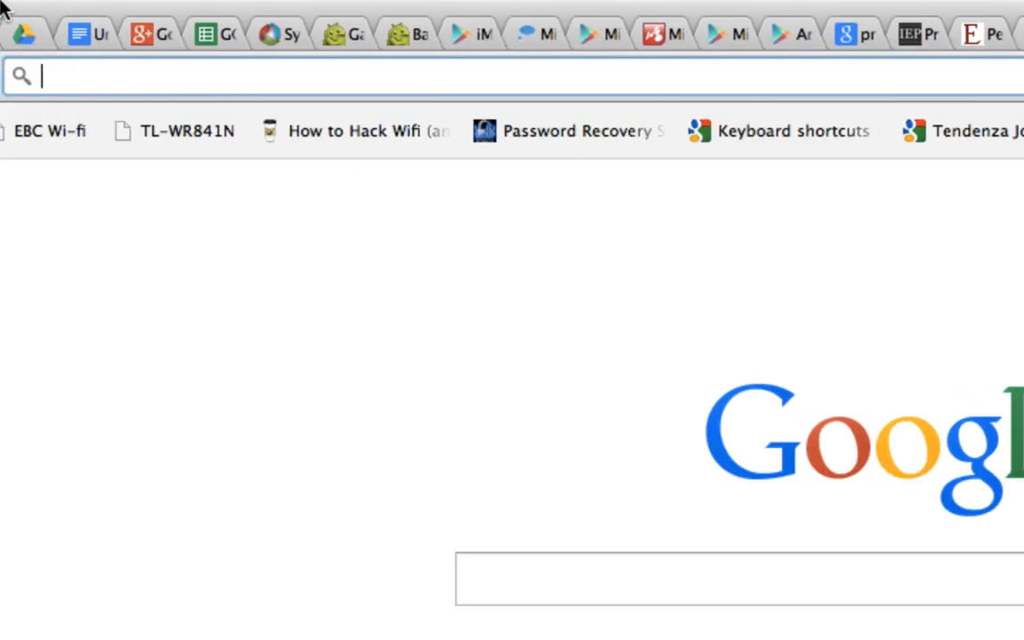
{"action": "type", "text": "Avery Label Merge"}
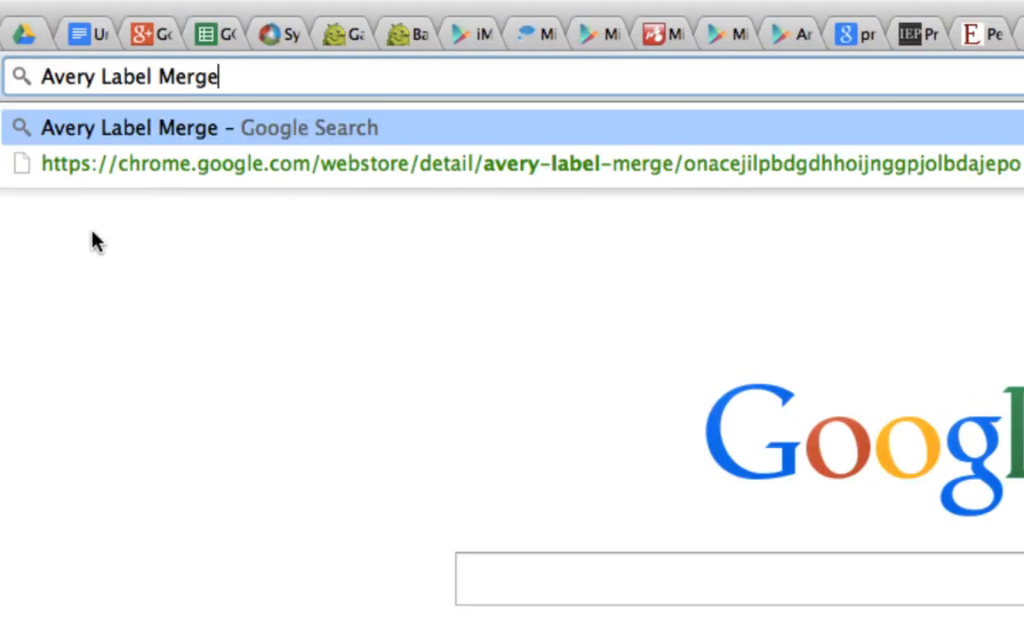
{"action": "key", "text": "Return"}
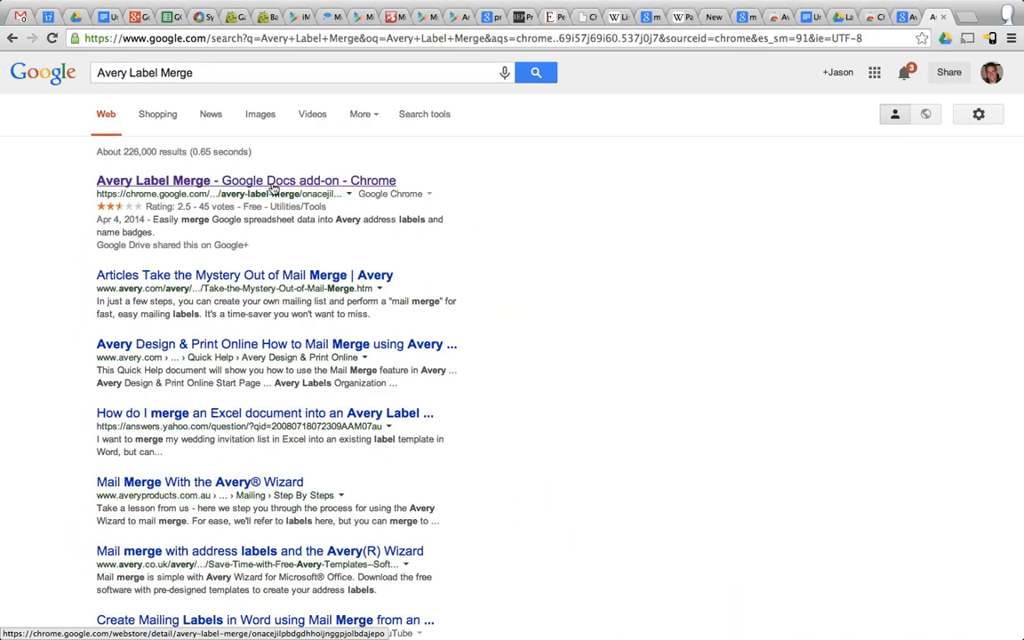
{"action": "left_click", "coordinate": [420, 373]}
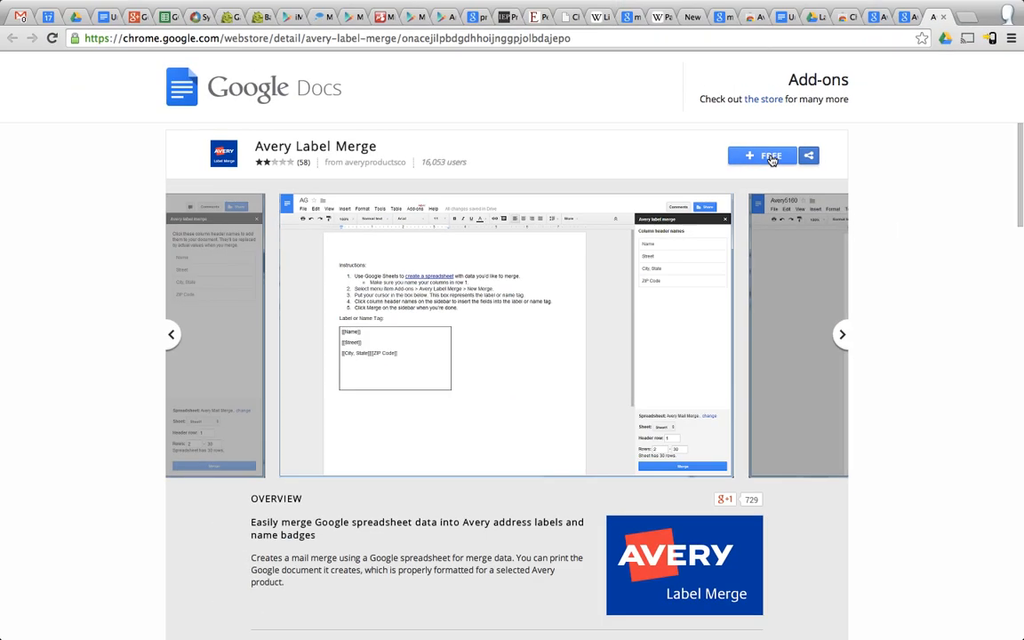
Install the free Avery Label Merge add-on and accept the permissions it requests
{"action": "left_click", "coordinate": [769, 157]}
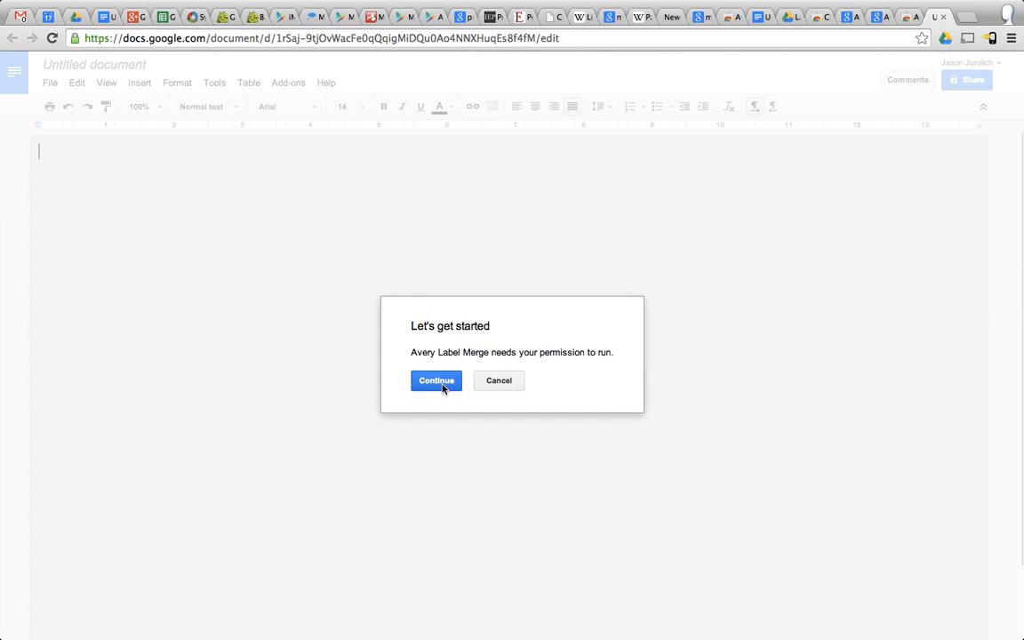
{"action": "left_click", "coordinate": [439, 382]}
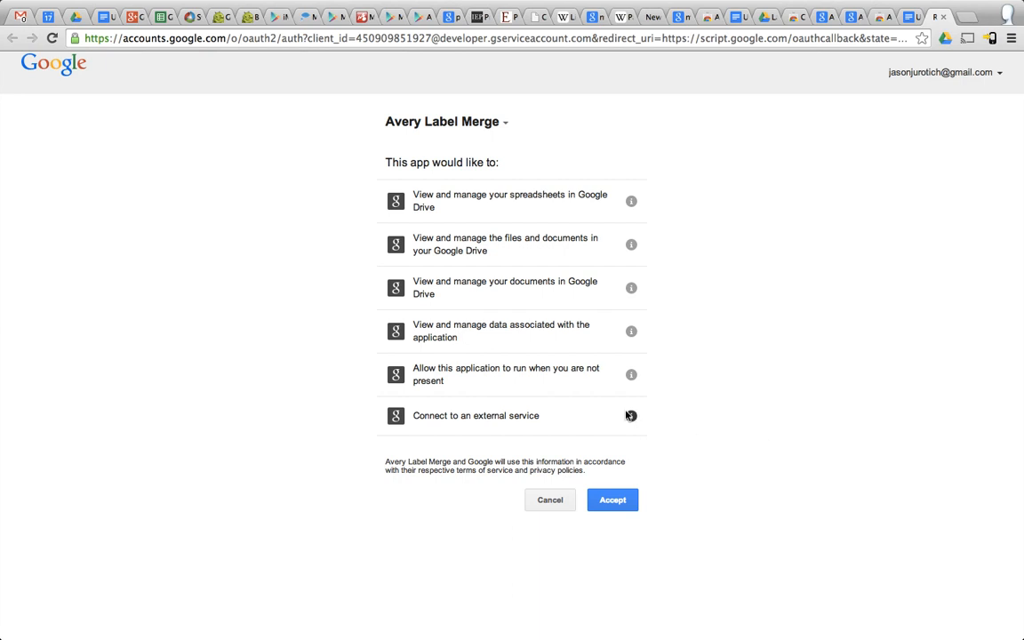
{"action": "left_click", "coordinate": [615, 503]}
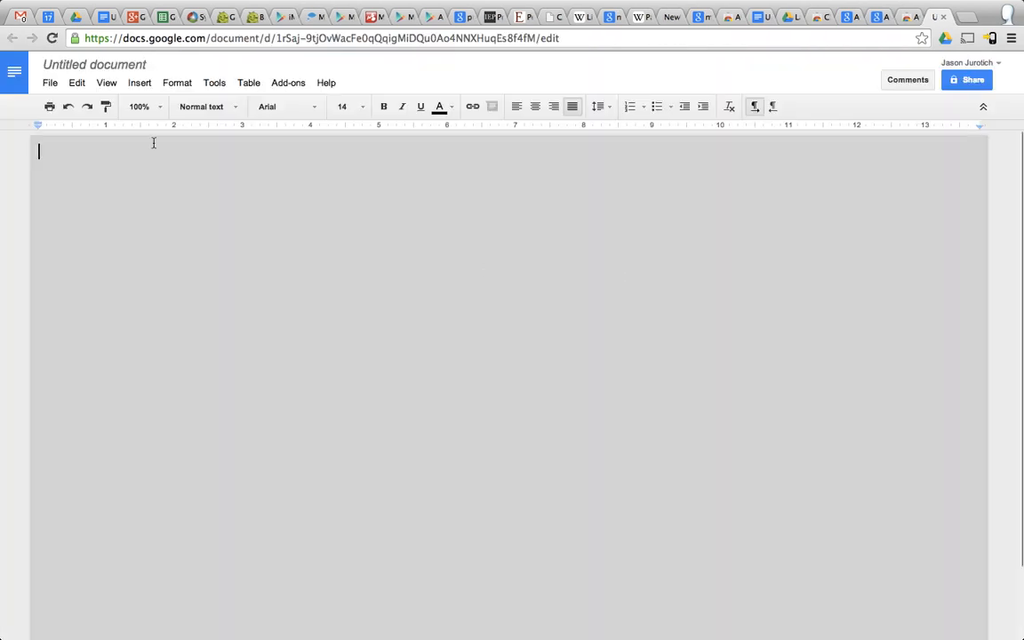
{"action": "left_click", "coordinate": [294, 81]}
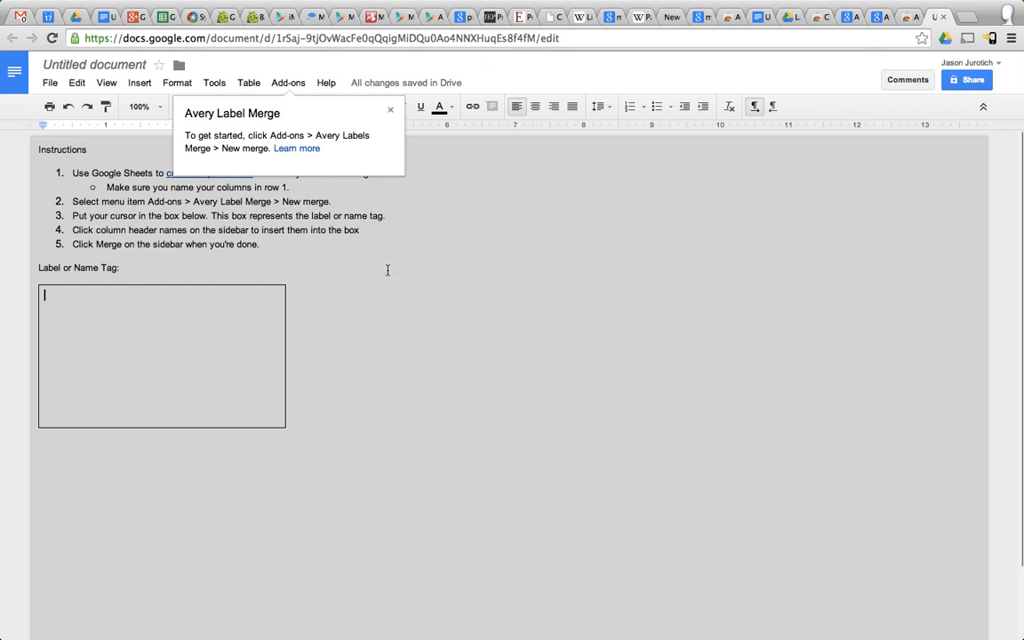
{"action": "left_click", "coordinate": [286, 82]}
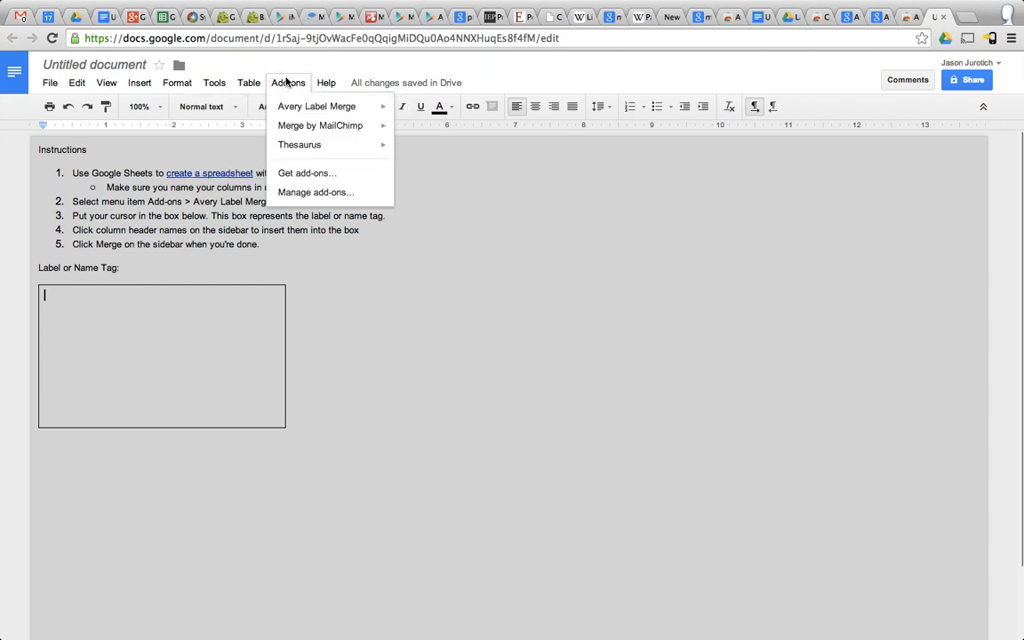
{"action": "mouse_move", "coordinate": [290, 108]}
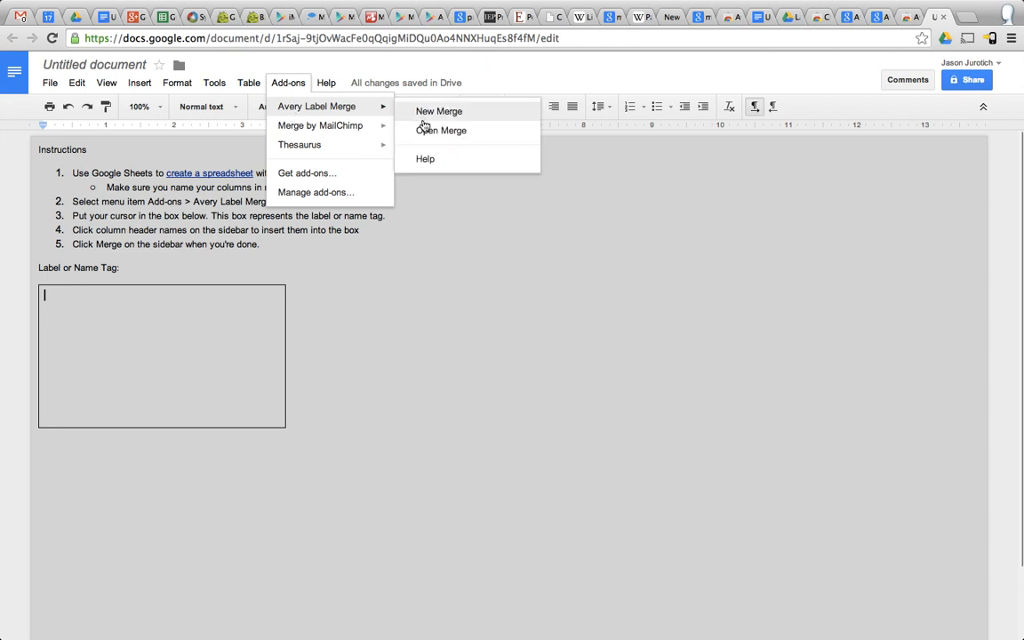
{"action": "mouse_move", "coordinate": [354, 128]}
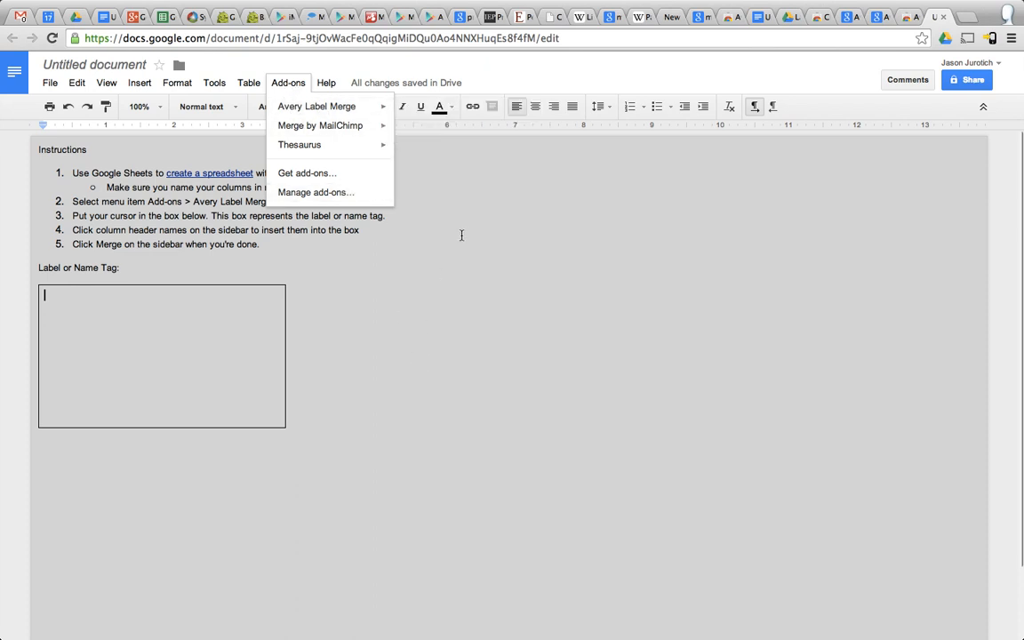
{"action": "left_click", "coordinate": [490, 274]}
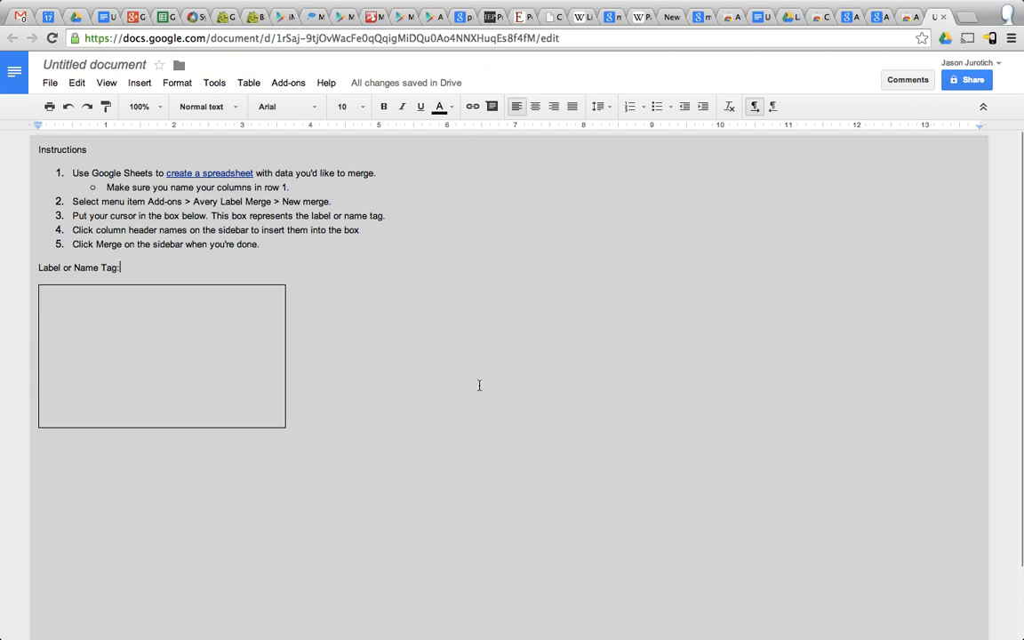
Set the label document's page setup to portrait orientation, Letter (8.5" x 11") paper and a white page color
{"action": "mouse_move", "coordinate": [275, 2]}
{"action": "left_click", "coordinate": [50, 84]}
{"action": "left_click", "coordinate": [100, 373]}
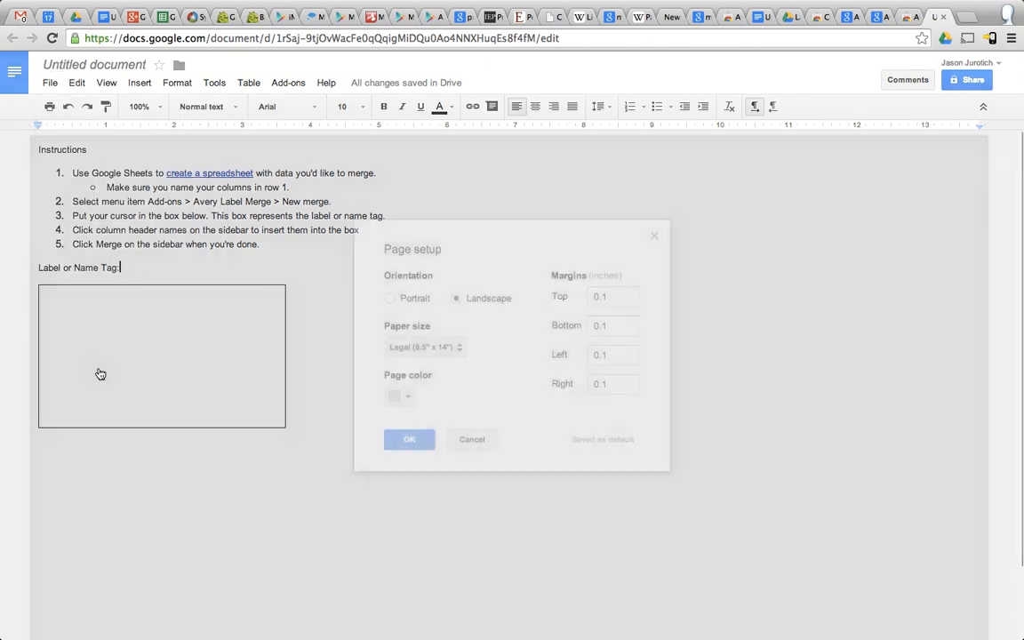
{"action": "left_click", "coordinate": [389, 298]}
{"action": "left_click", "coordinate": [423, 346]}
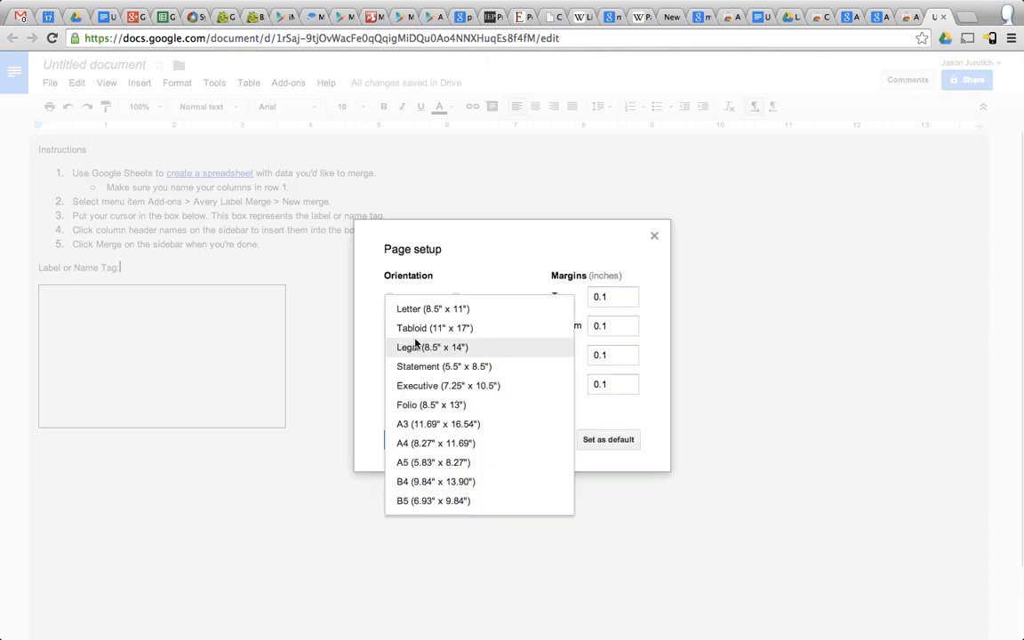
{"action": "left_click", "coordinate": [407, 307]}
{"action": "left_click", "coordinate": [408, 392]}
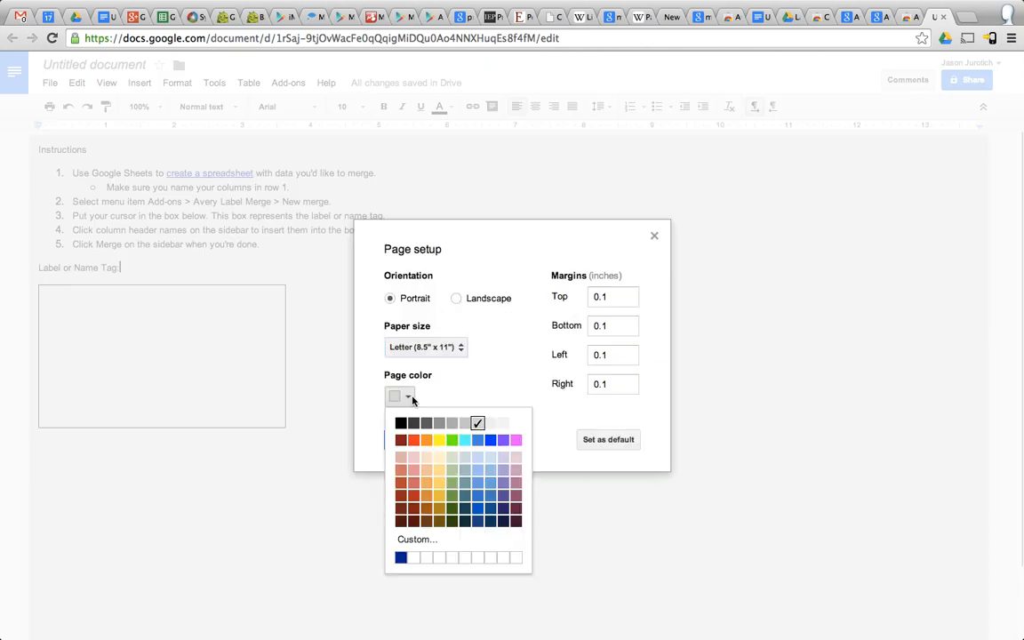
{"action": "left_click", "coordinate": [512, 423]}
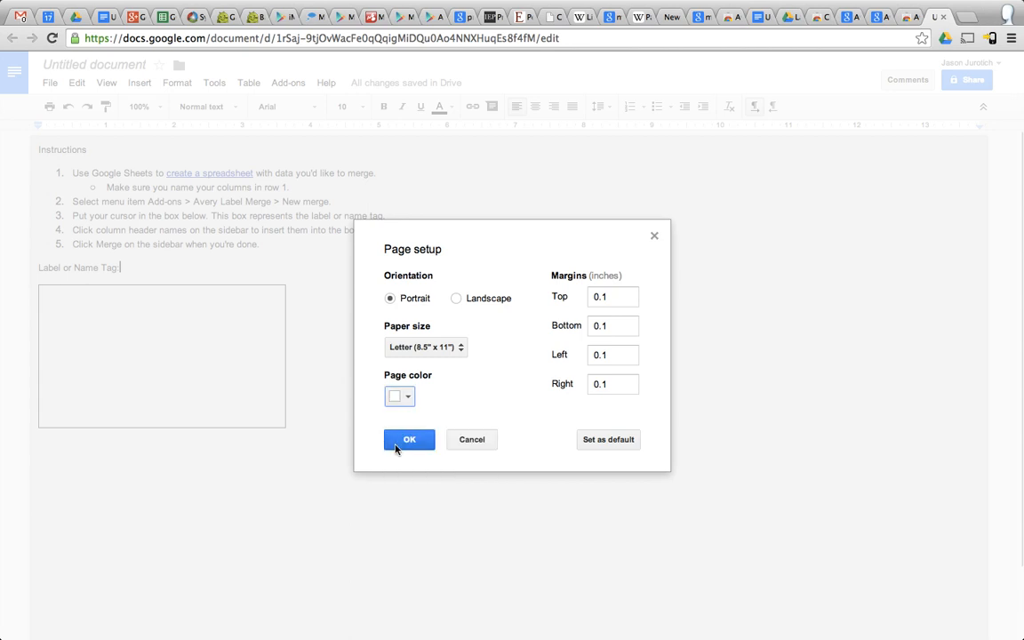
{"action": "left_click", "coordinate": [408, 439]}
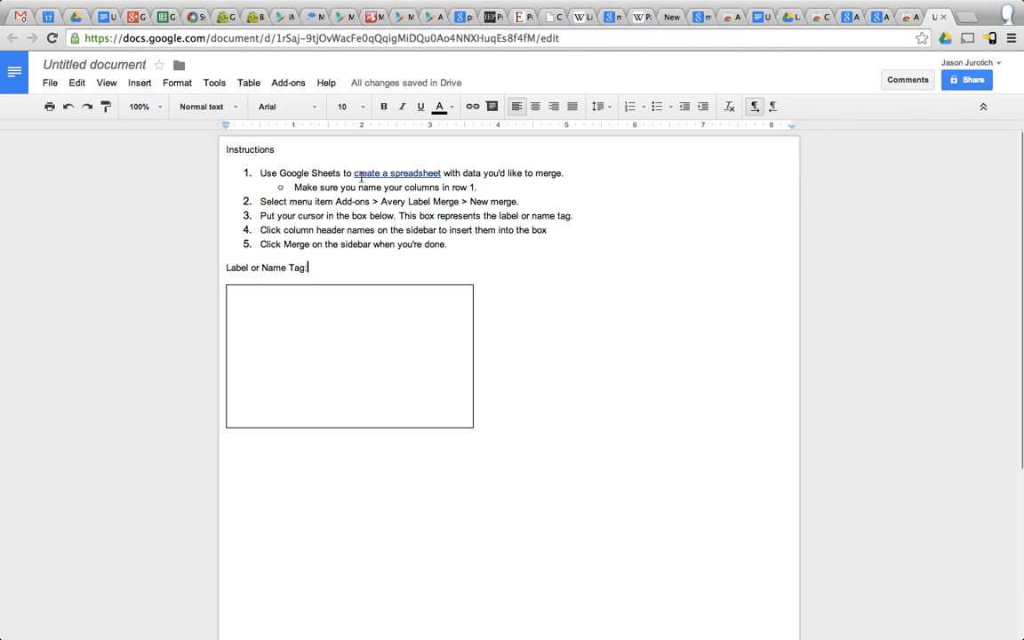
Open a new spreadsheet from the instructions' "create a spreadsheet" link and go over the NAME, ADDRESS and CITY/STATE/ZIP headers in row 1
{"action": "left_click", "coordinate": [361, 176]}
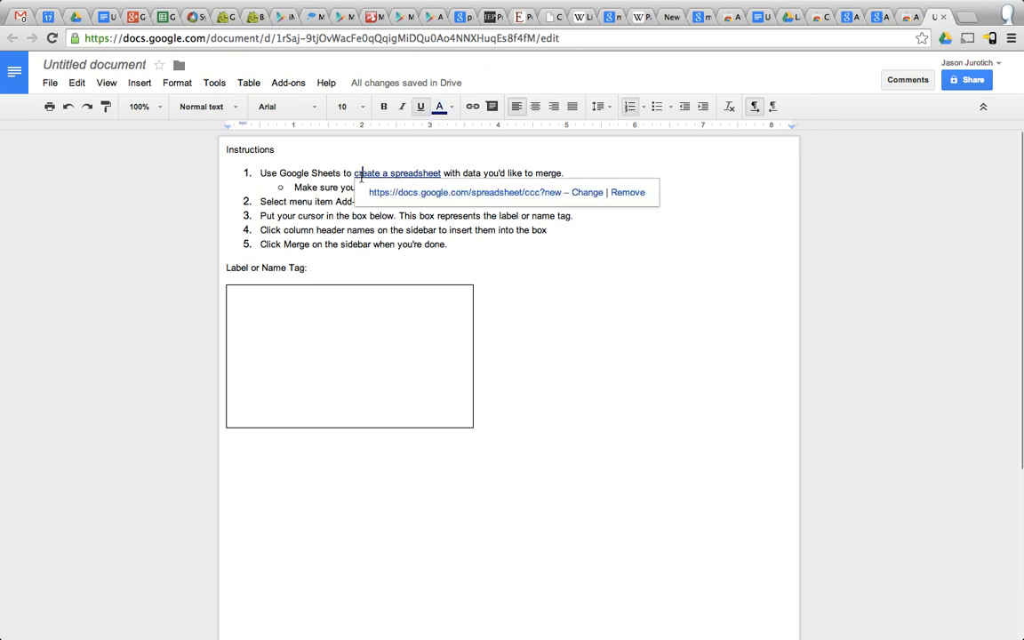
{"action": "left_click", "coordinate": [438, 193]}
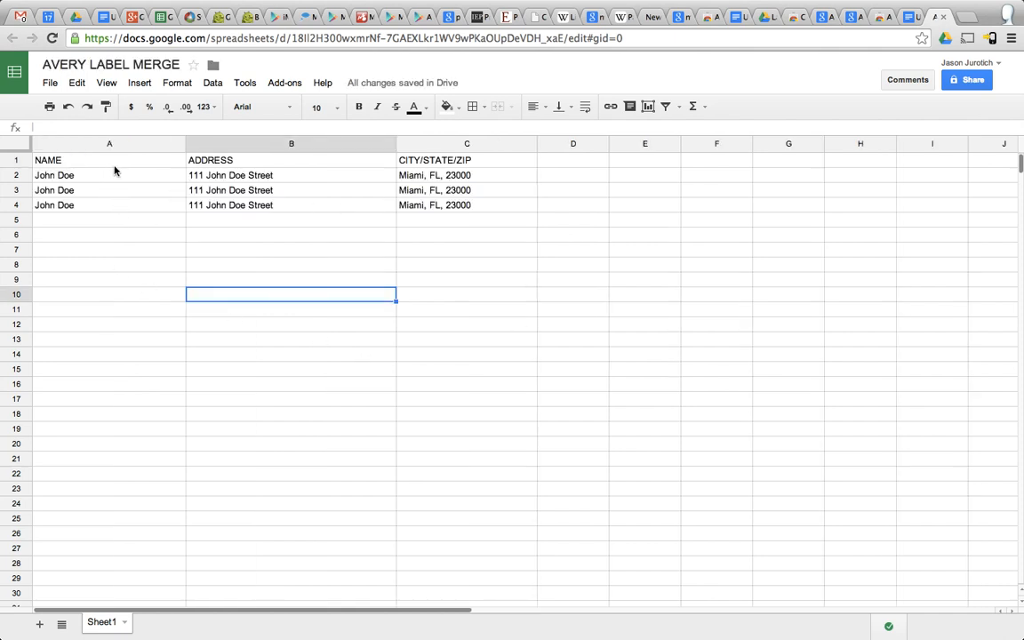
{"action": "left_click", "coordinate": [64, 162]}
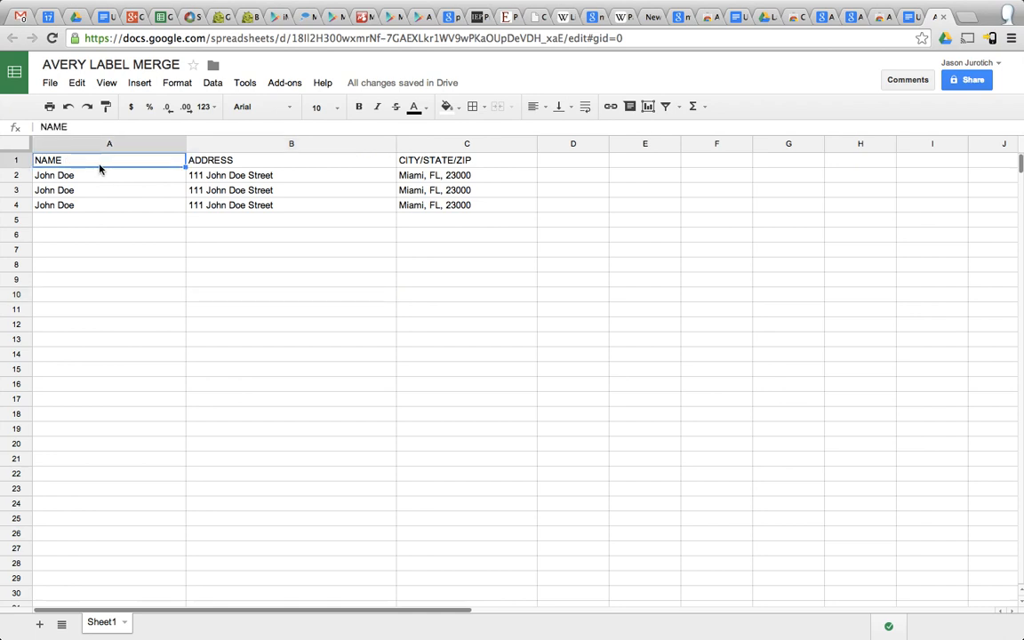
{"action": "left_click", "coordinate": [239, 161]}
{"action": "left_click", "coordinate": [452, 162]}
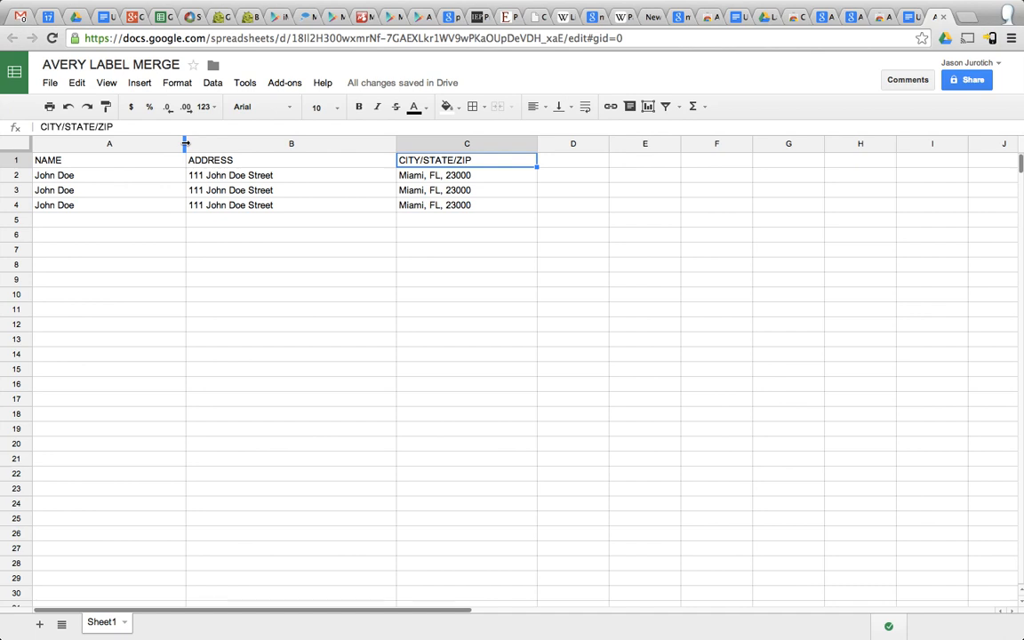
Fit the widths of the NAME, ADDRESS and CITY/STATE/ZIP columns to their contents
{"action": "double_click", "coordinate": [185, 143]}
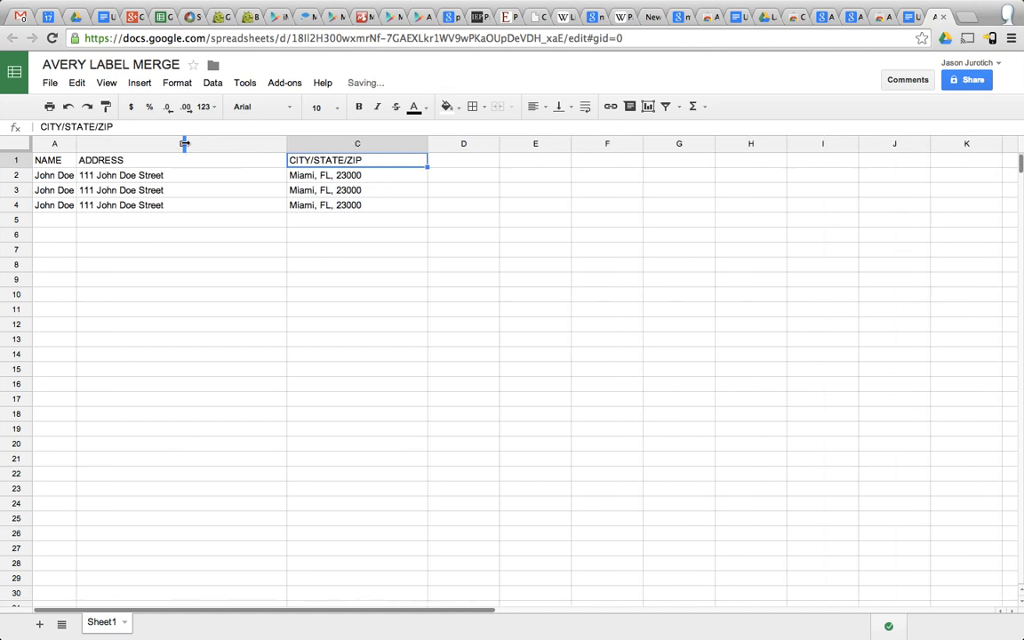
{"action": "double_click", "coordinate": [286, 144]}
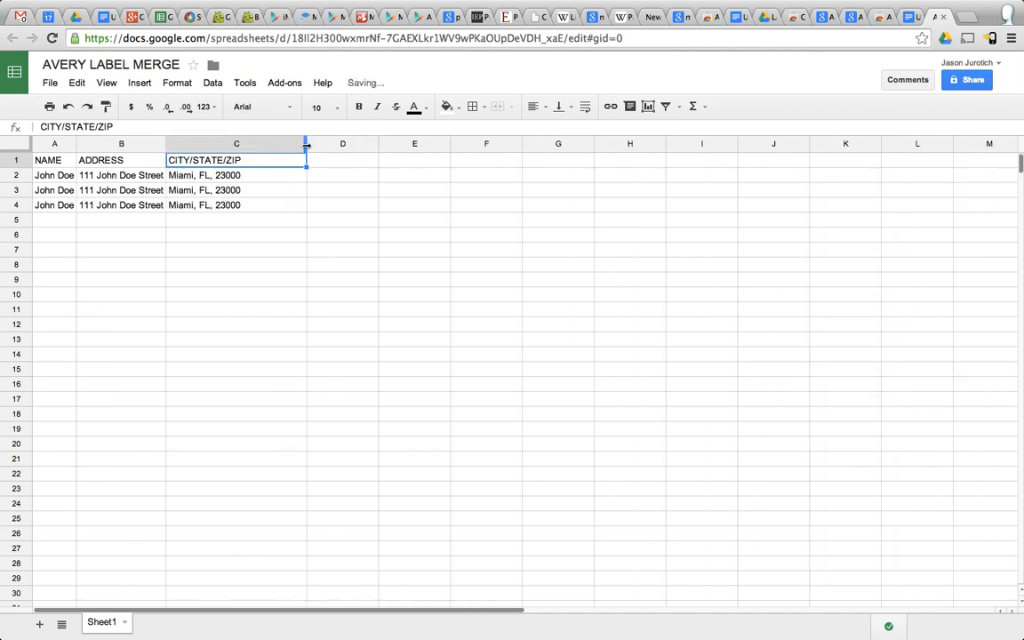
{"action": "double_click", "coordinate": [305, 143]}
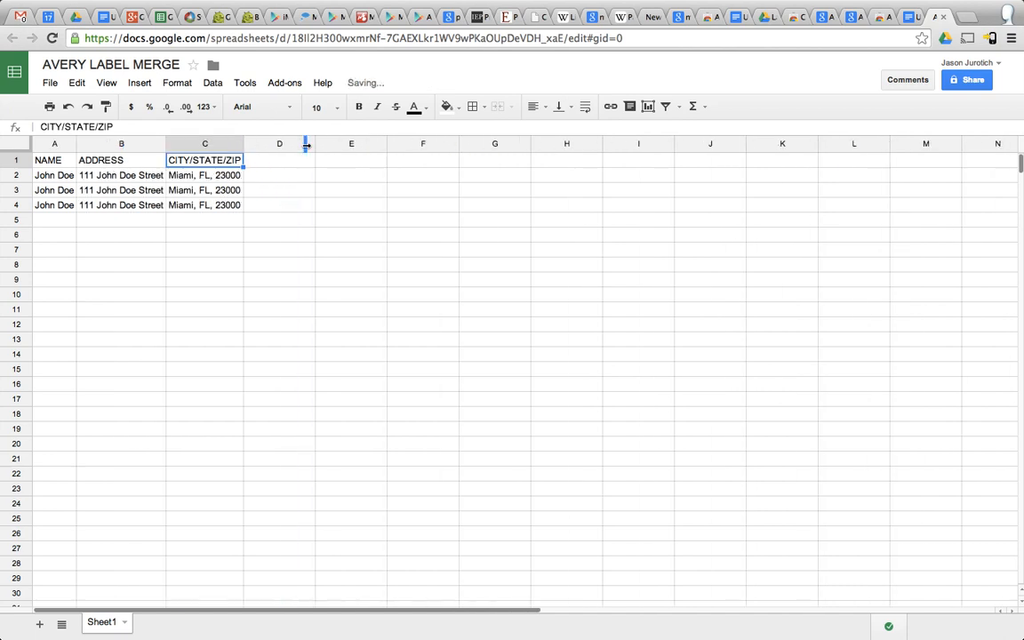
{"action": "left_click", "coordinate": [50, 142]}
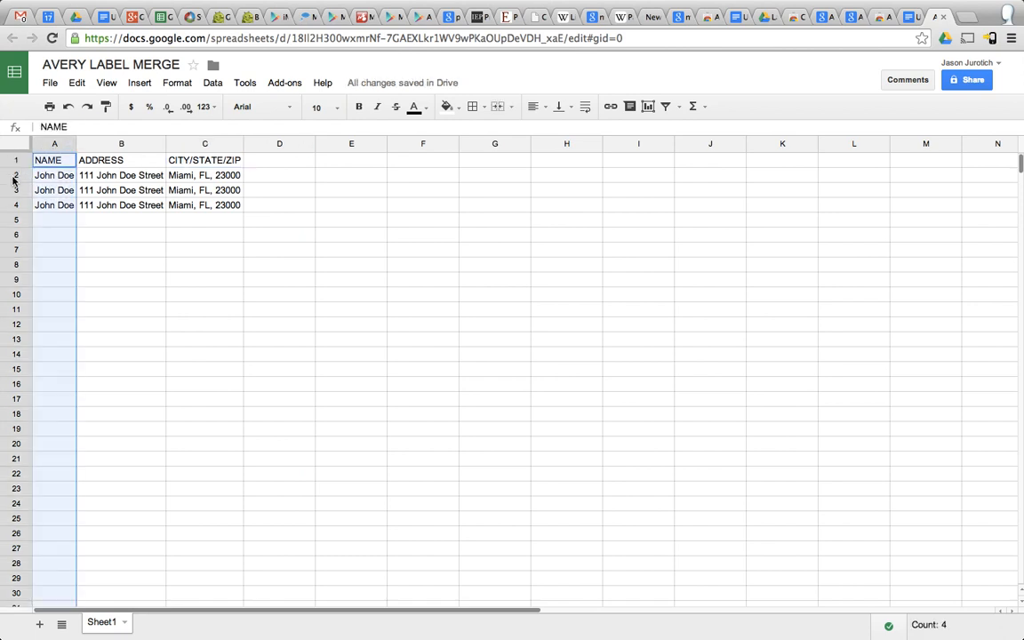
{"action": "left_click", "coordinate": [118, 238]}
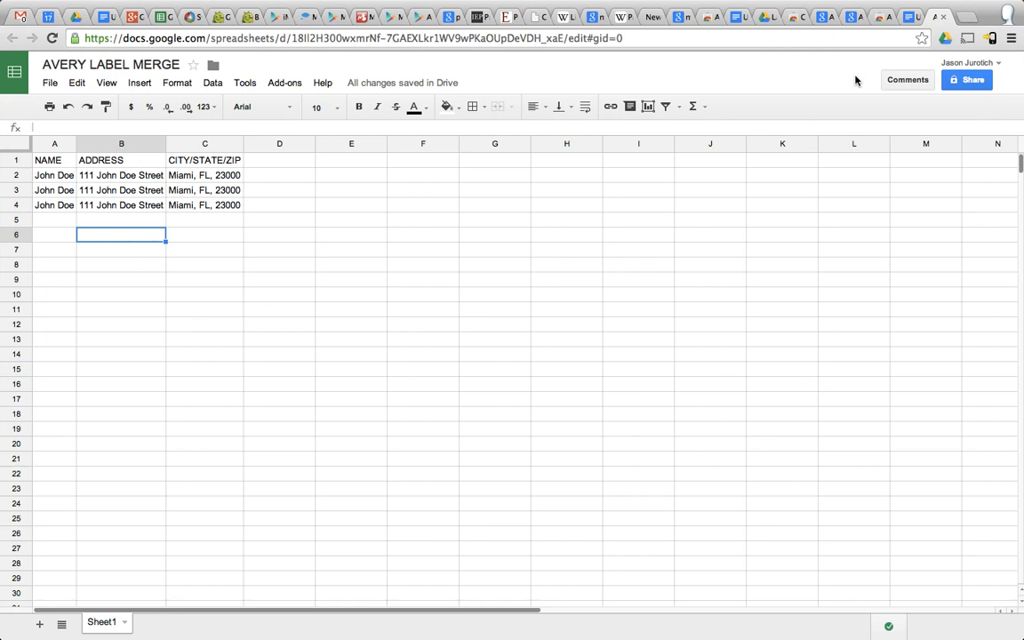
Return to the label document and start a new merge with the Avery Label Merge add-on
{"action": "left_click", "coordinate": [905, 17]}
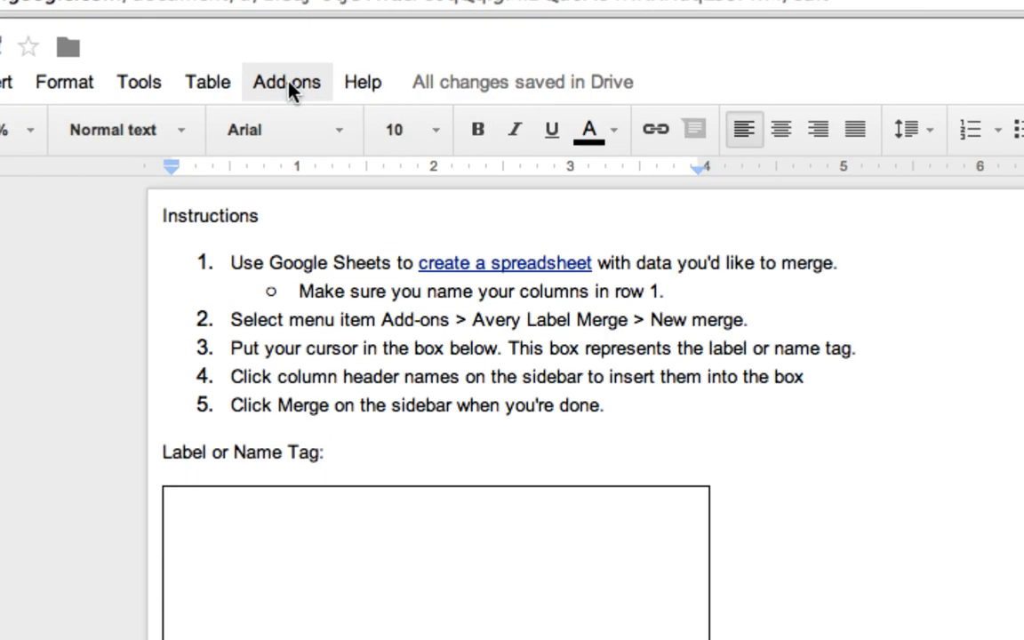
{"action": "left_click", "coordinate": [290, 84]}
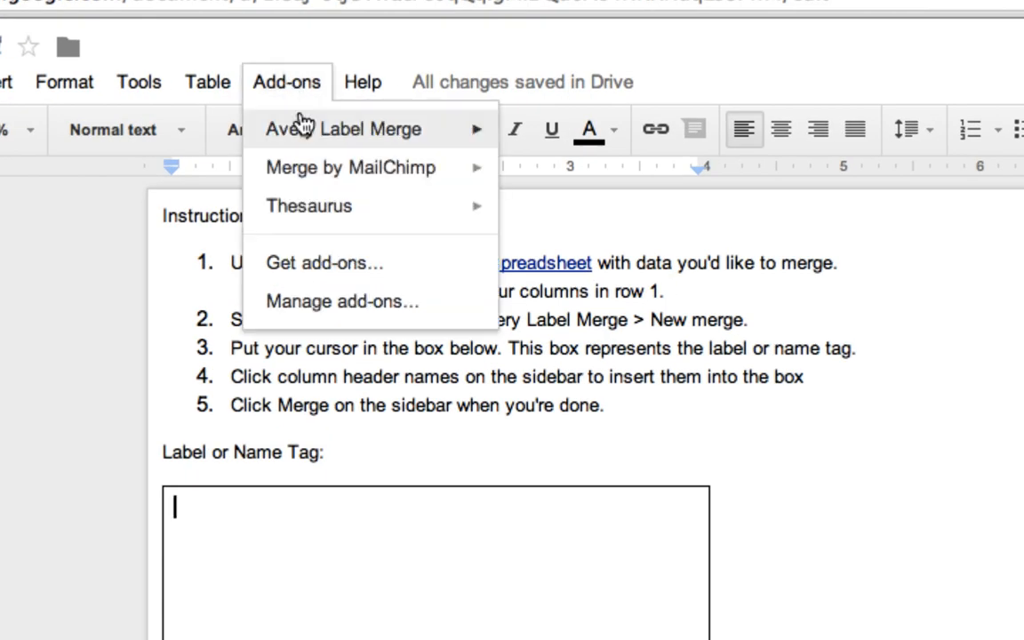
{"action": "mouse_move", "coordinate": [299, 133]}
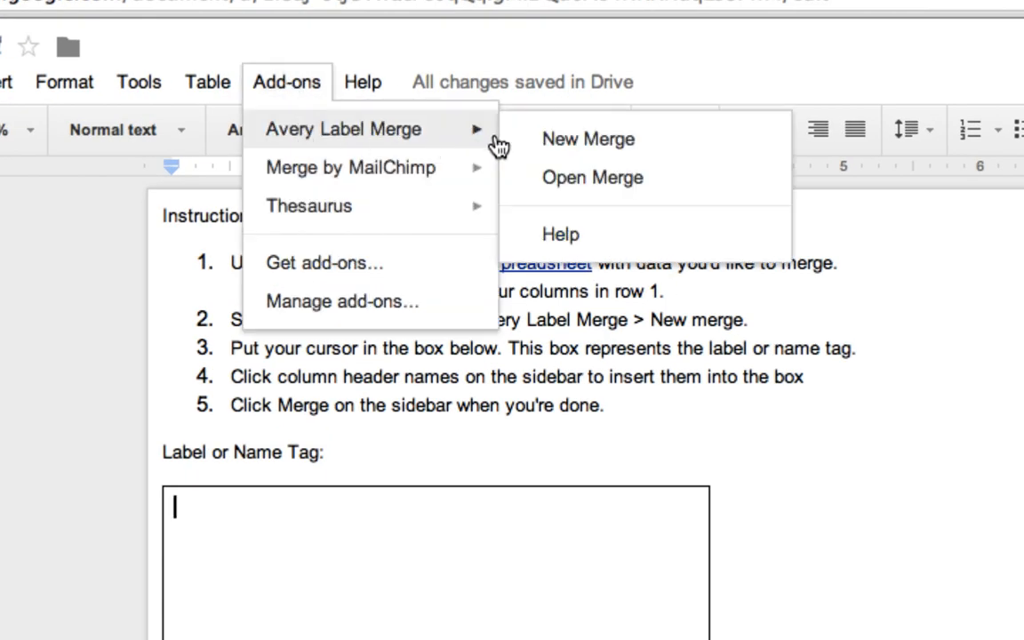
{"action": "left_click", "coordinate": [551, 142]}
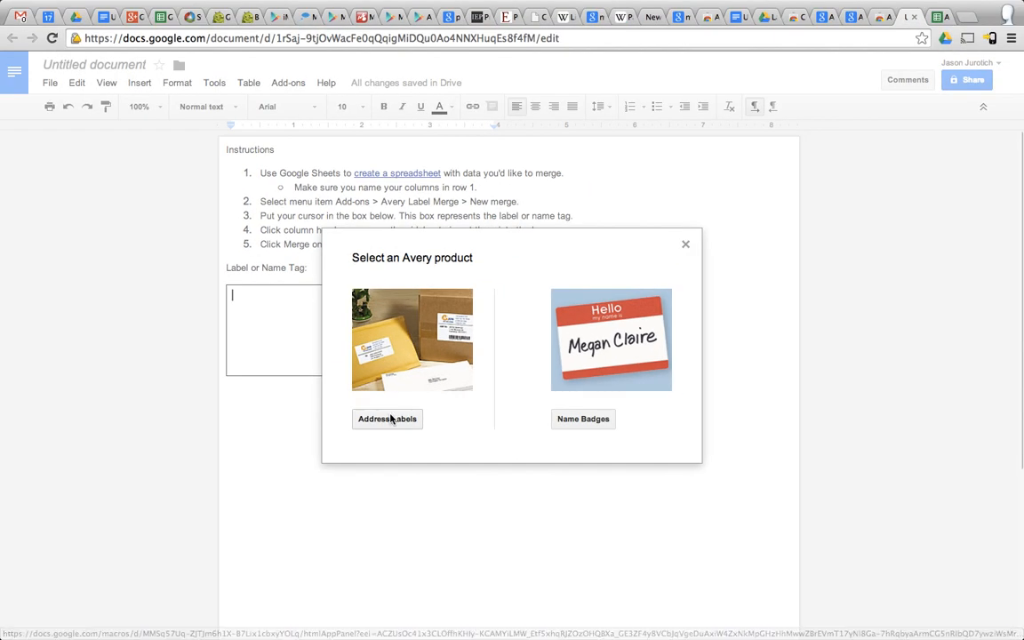
Choose Address Labels and select Avery product 5161 with 20 labels per sheet
{"action": "left_click", "coordinate": [367, 500]}
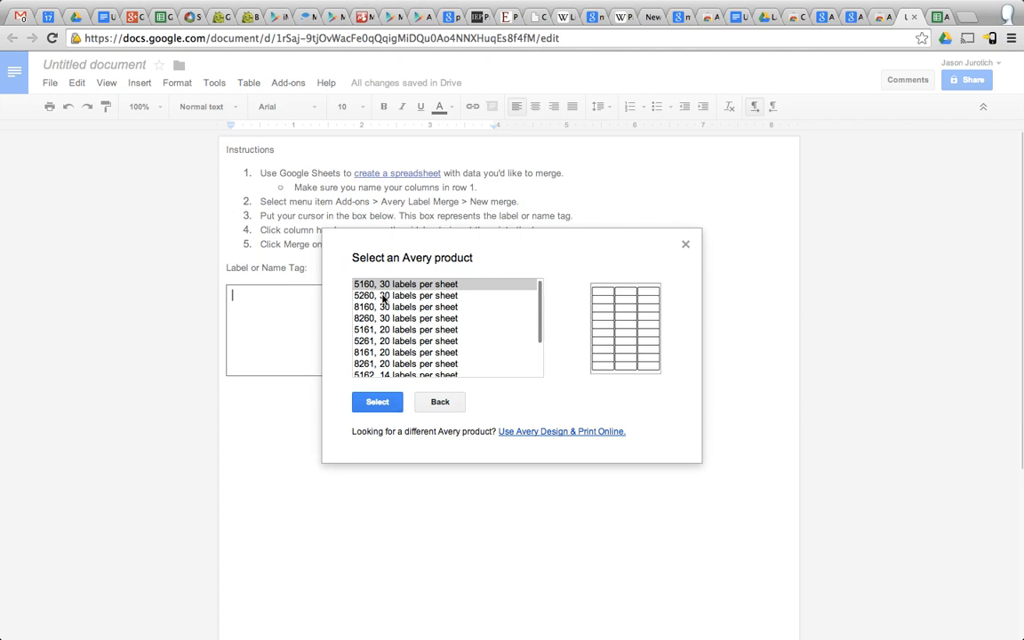
{"action": "scroll", "coordinate": [377, 333], "scroll_direction": "down", "scroll_amount": 2}
{"action": "scroll", "coordinate": [377, 331], "scroll_direction": "up", "scroll_amount": 2}
{"action": "scroll", "coordinate": [403, 325], "scroll_direction": "down", "scroll_amount": 2}
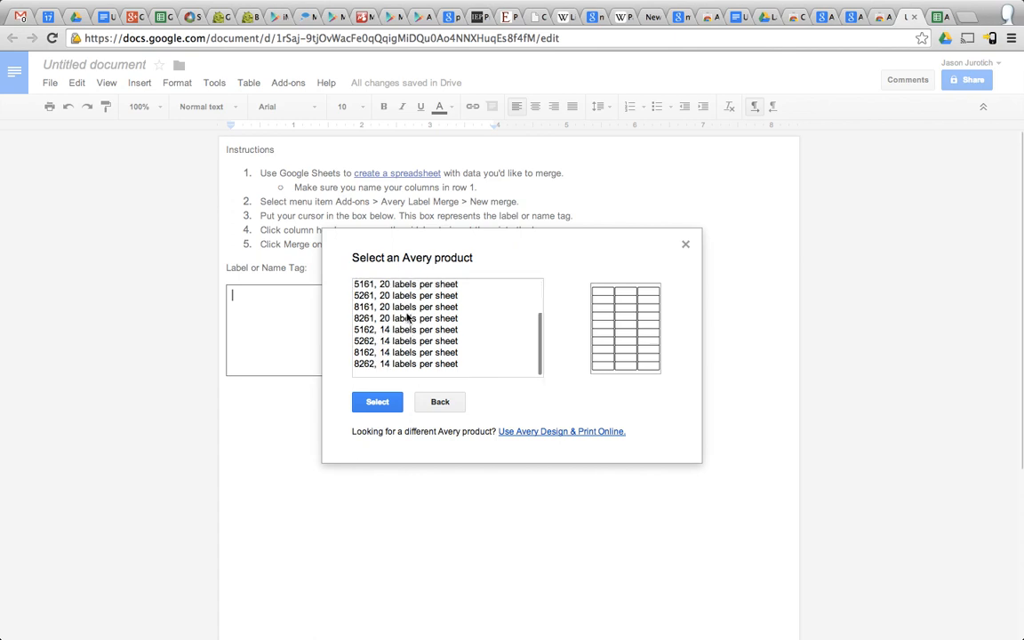
{"action": "scroll", "coordinate": [406, 327], "scroll_direction": "up", "scroll_amount": 2}
{"action": "scroll", "coordinate": [407, 330], "scroll_direction": "down", "scroll_amount": 2}
{"action": "scroll", "coordinate": [407, 334], "scroll_direction": "up", "scroll_amount": 2}
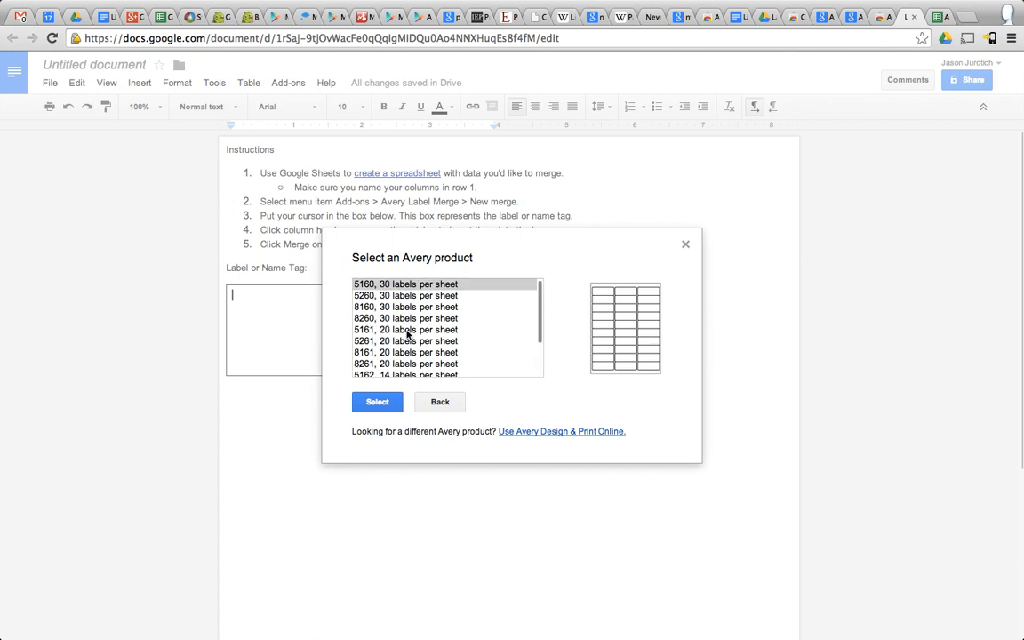
{"action": "left_click", "coordinate": [360, 333]}
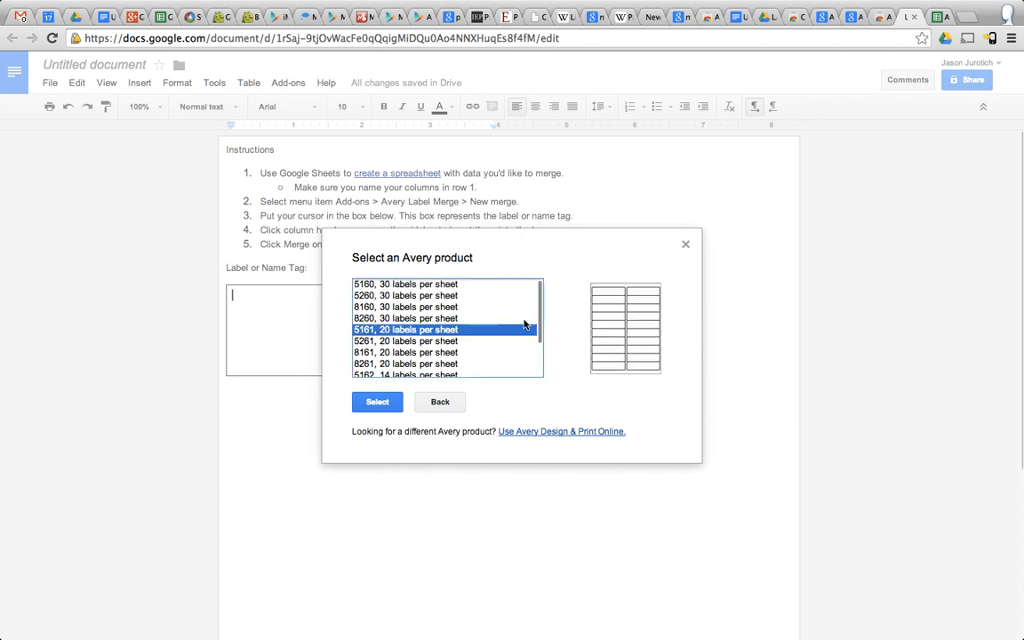
{"action": "left_click", "coordinate": [380, 404]}
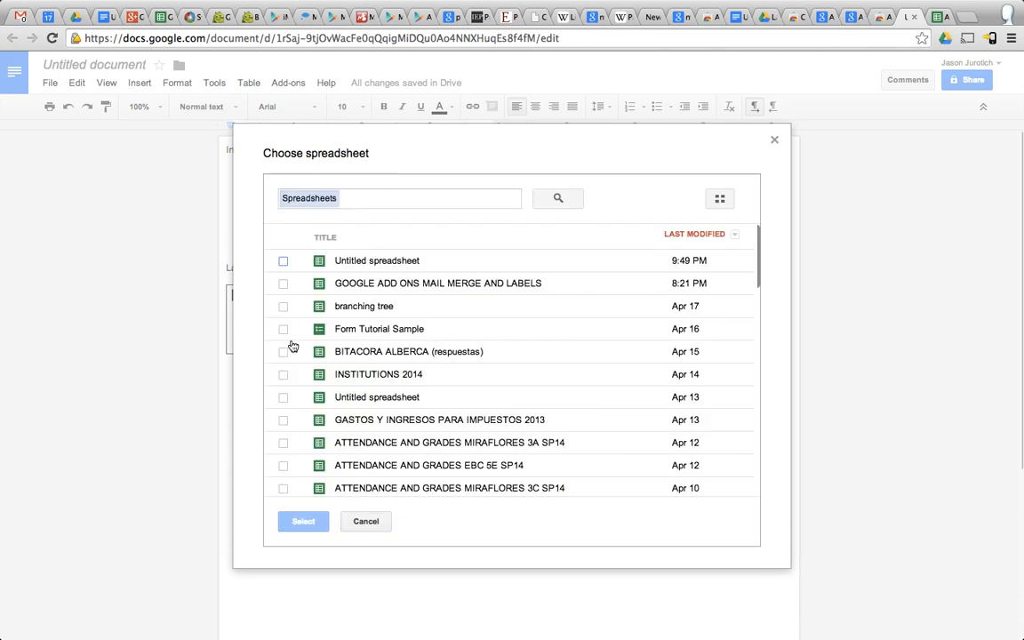
Search the spreadsheets for "AVERY" and mark the AVERY LABEL MERGE spreadsheet
{"action": "left_click", "coordinate": [376, 199]}
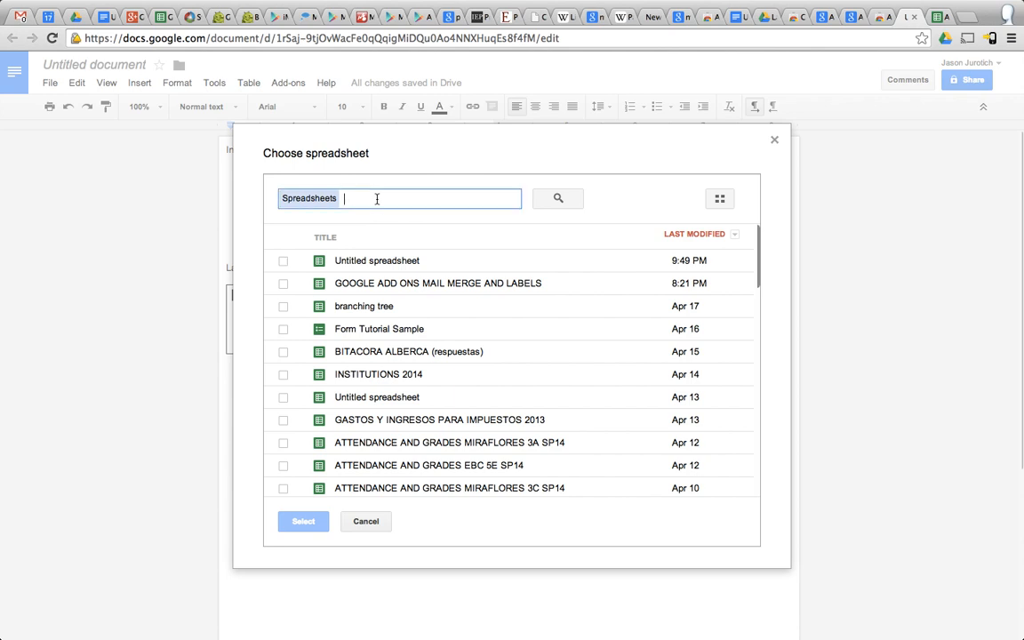
{"action": "type", "text": "AVERY"}
{"action": "key", "text": "Return"}
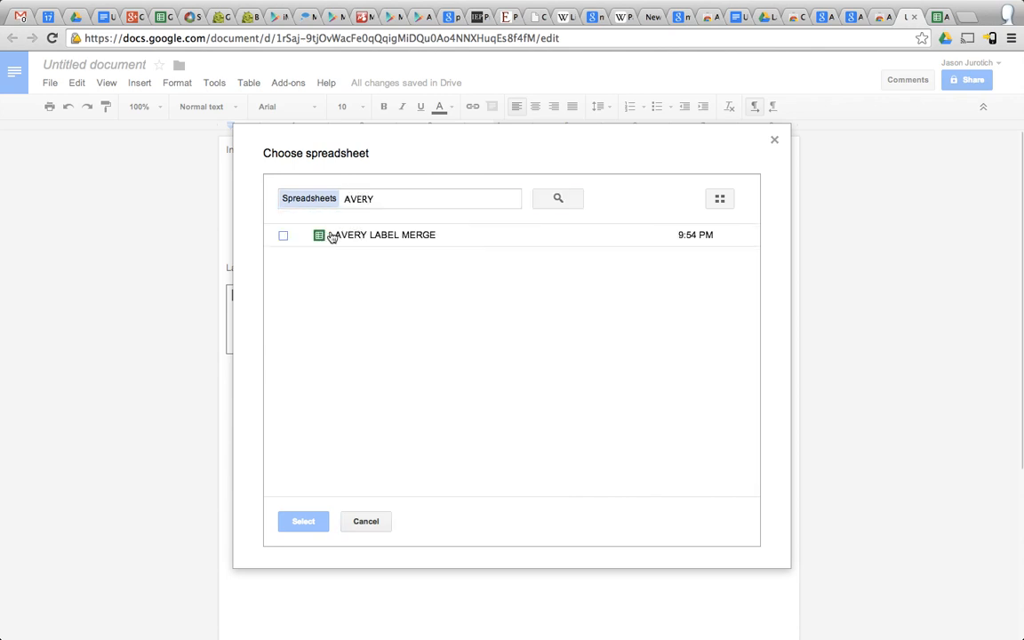
{"action": "left_click", "coordinate": [284, 237]}
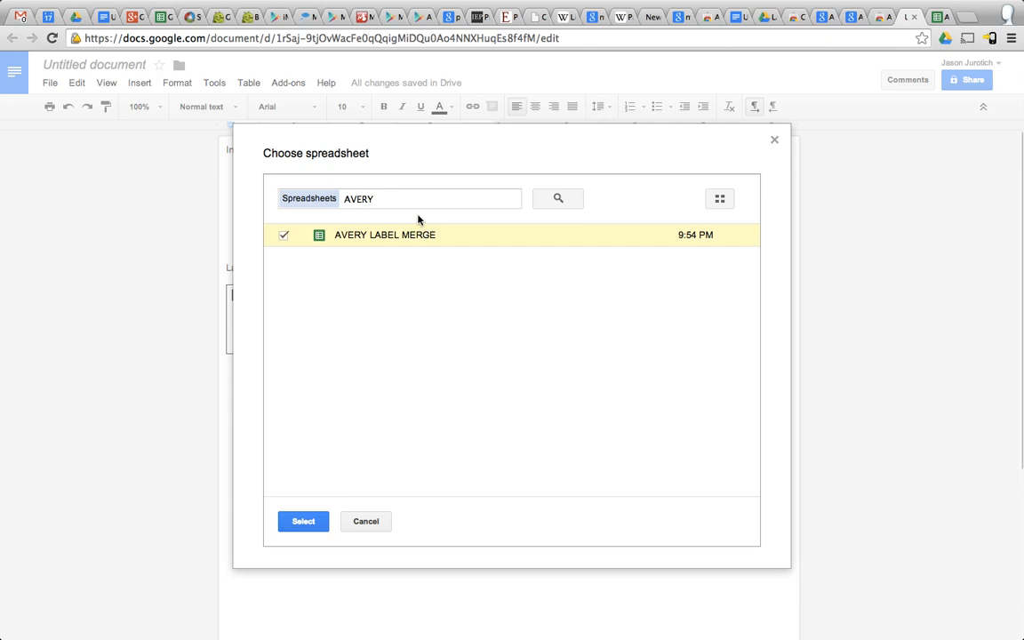
Look back at the label data spreadsheet and check its document name without renaming it
{"action": "left_click", "coordinate": [939, 17]}
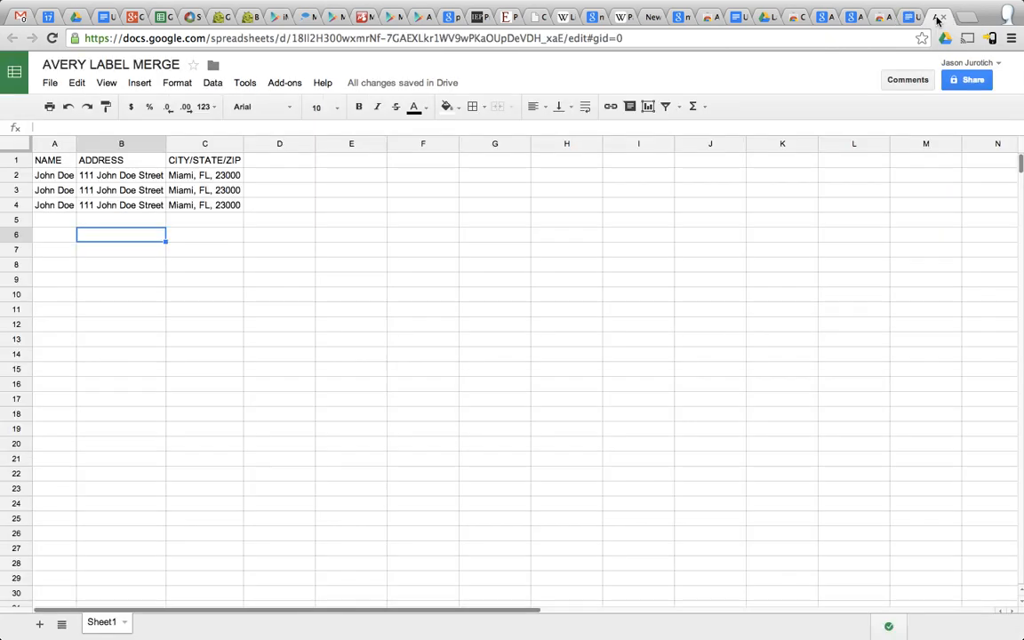
{"action": "left_click", "coordinate": [103, 71]}
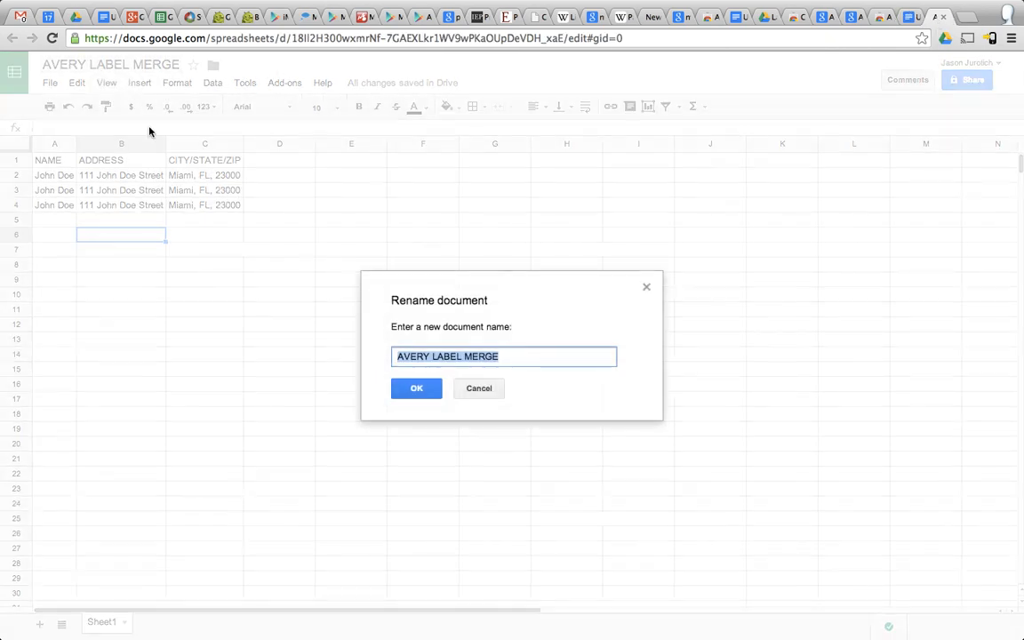
{"action": "left_click", "coordinate": [479, 388]}
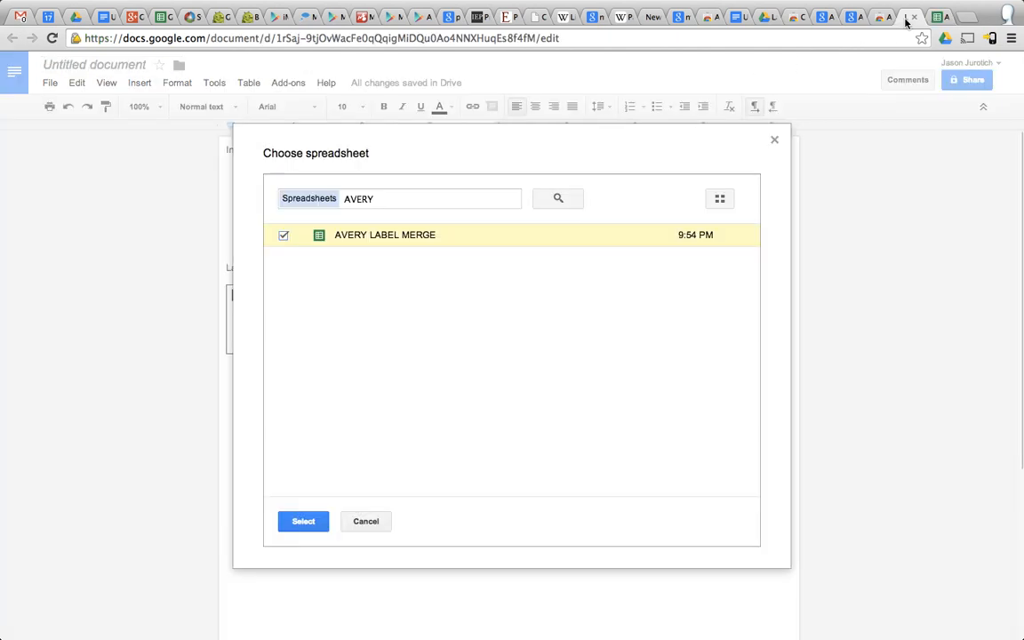
Return to the label document, confirm AVERY LABEL MERGE as the merge's spreadsheet and use Sheet1 as its sheet
{"action": "left_click", "coordinate": [908, 18]}
{"action": "left_click", "coordinate": [302, 522]}
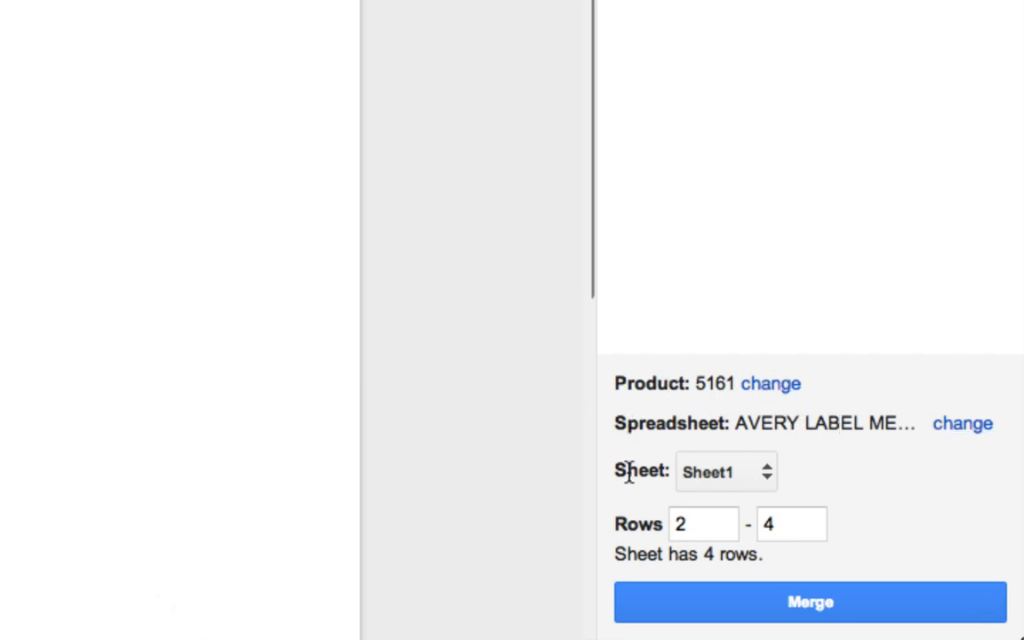
{"action": "left_click", "coordinate": [724, 478]}
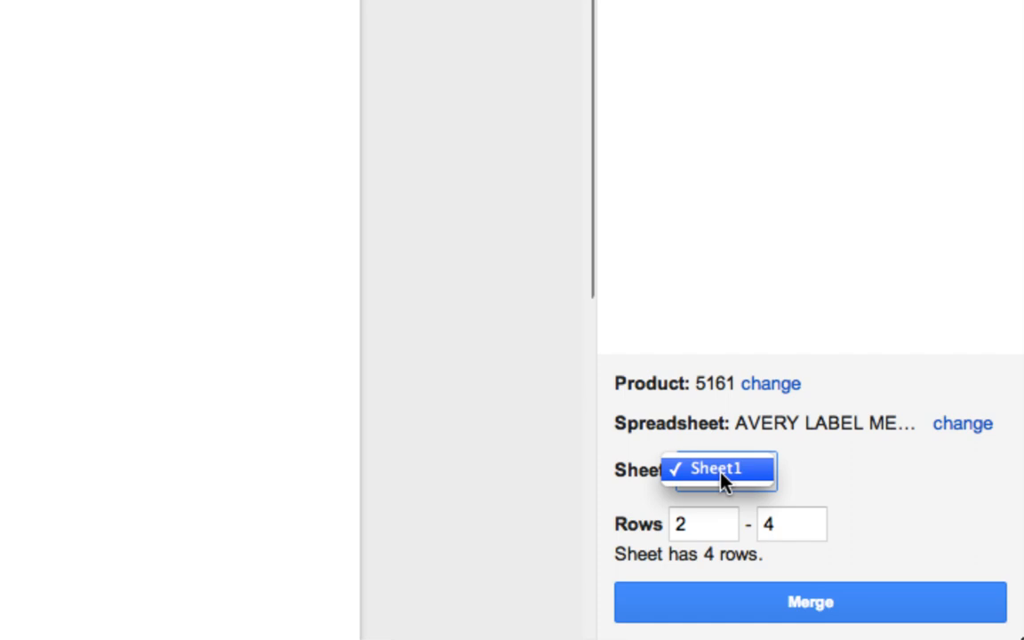
{"action": "left_click", "coordinate": [795, 486]}
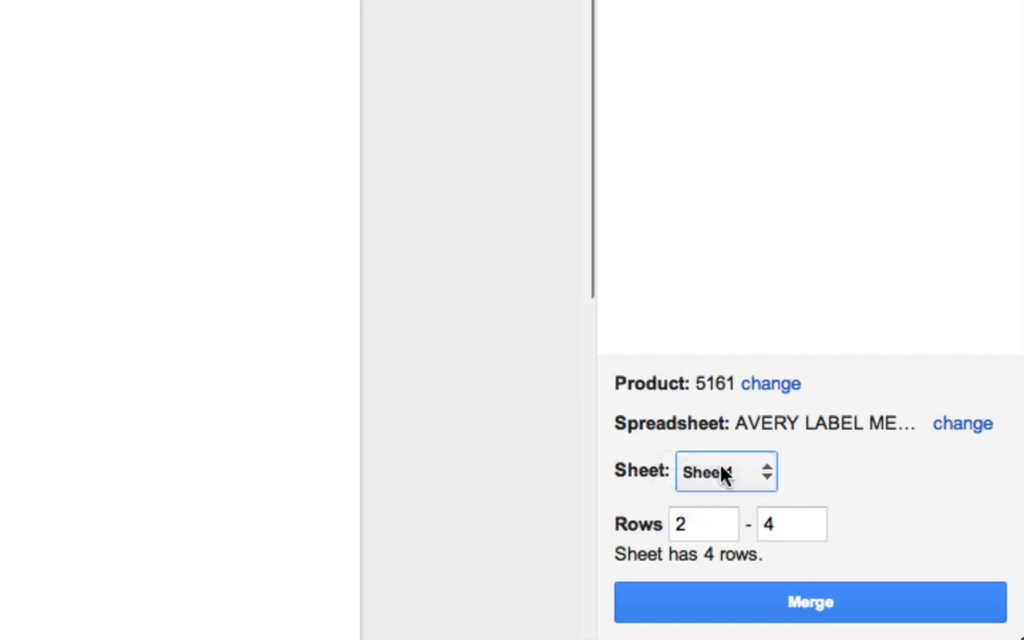
Set the first row of the merge's row range to 1
{"action": "left_click", "coordinate": [687, 522]}
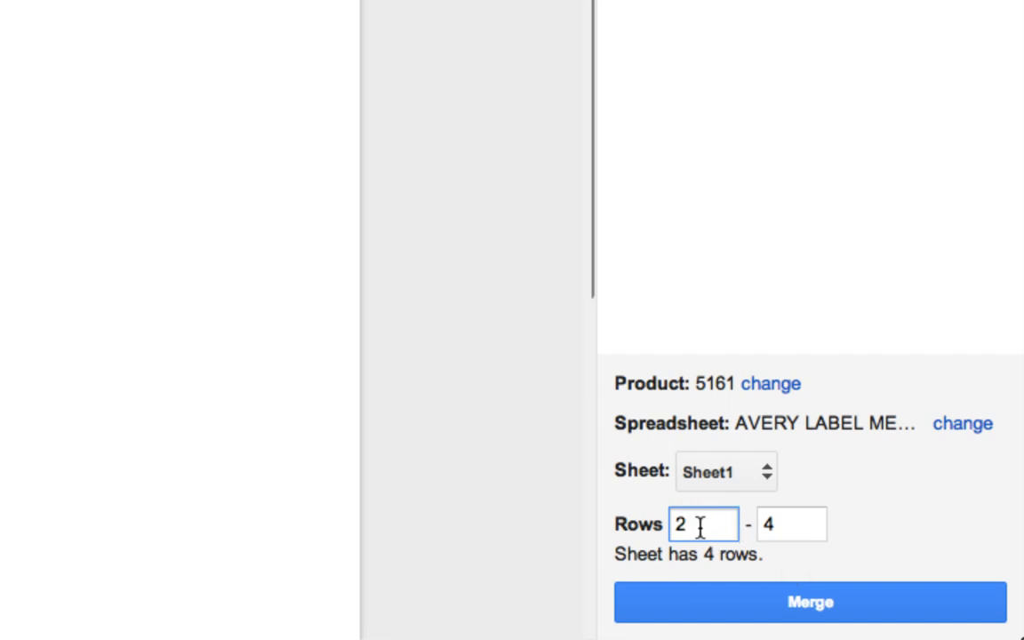
{"action": "key", "text": "BackSpace"}
{"action": "type", "text": "1"}
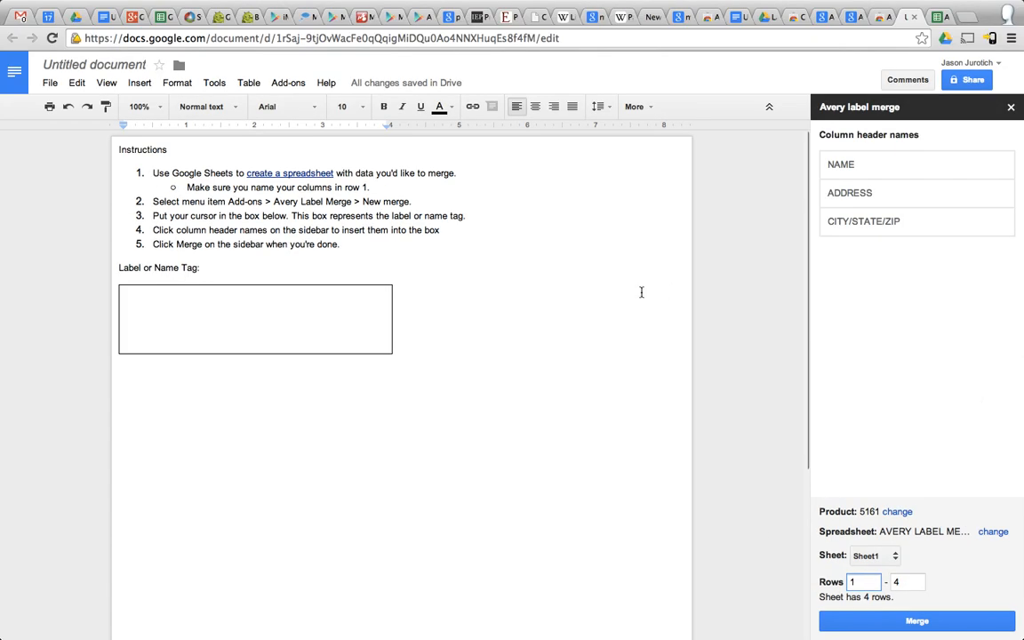
Insert the NAME, ADDRESS and CITY/STATE/ZIP merge fields on separate lines in the label box
{"action": "left_click", "coordinate": [126, 295]}
{"action": "left_click", "coordinate": [837, 167]}
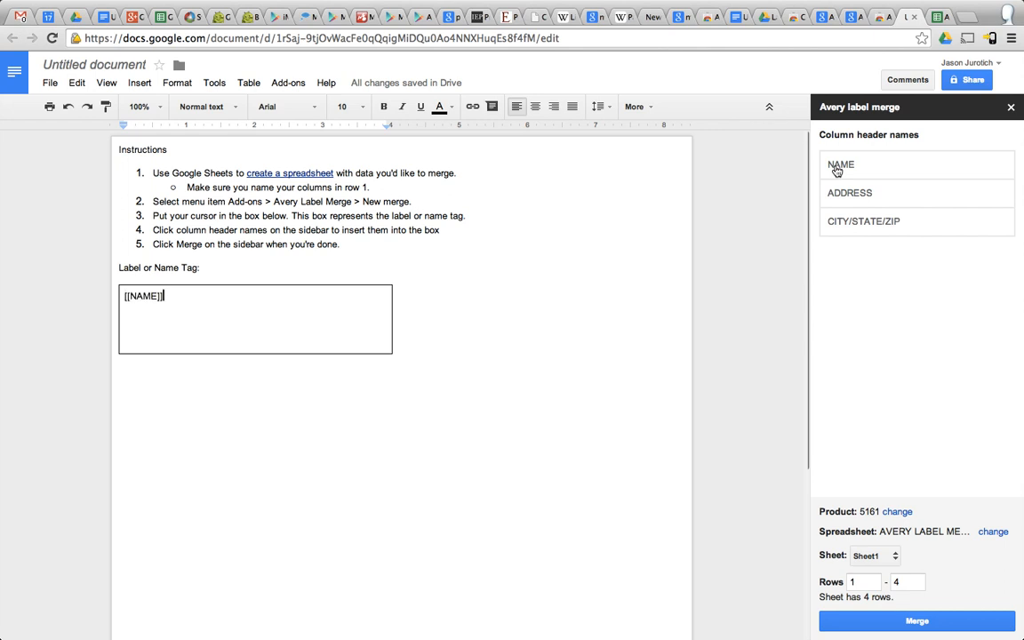
{"action": "key", "text": "Return"}
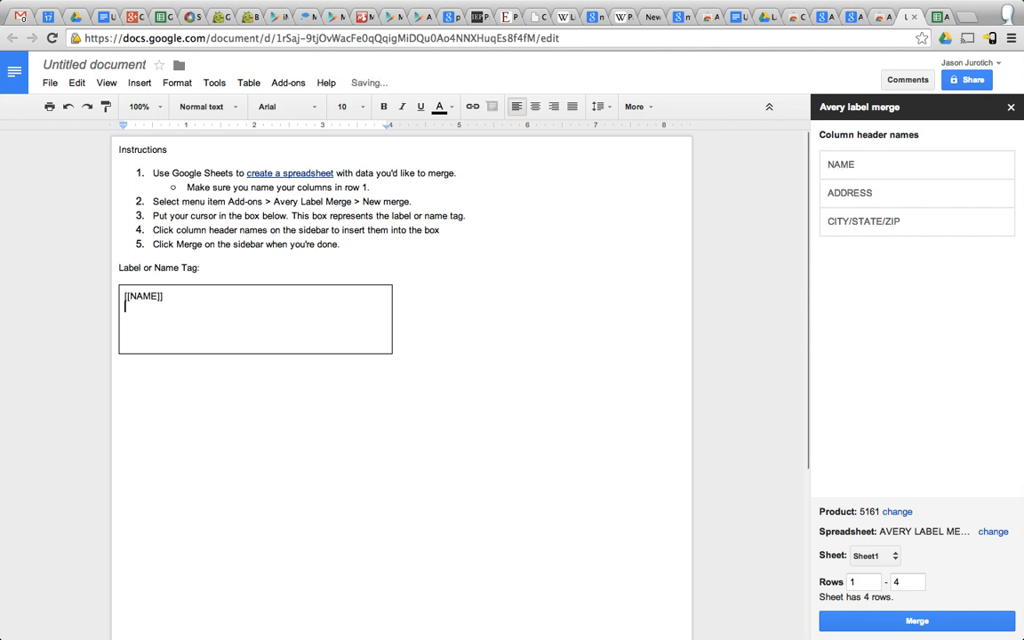
{"action": "left_click", "coordinate": [851, 194]}
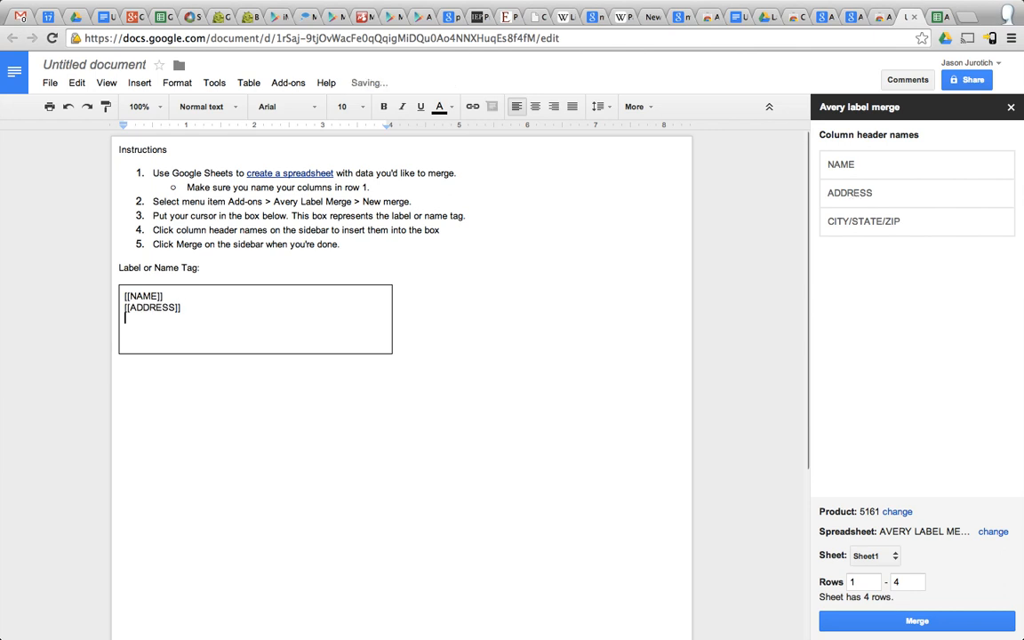
{"action": "left_click", "coordinate": [851, 222]}
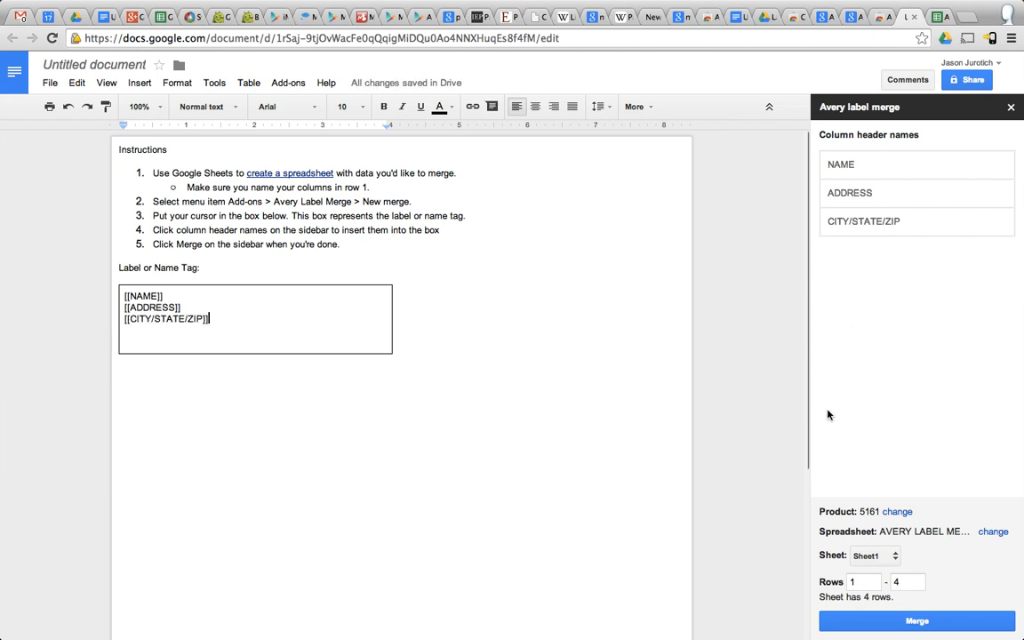
Run the label merge and open the document it creates
{"action": "left_click", "coordinate": [920, 622]}
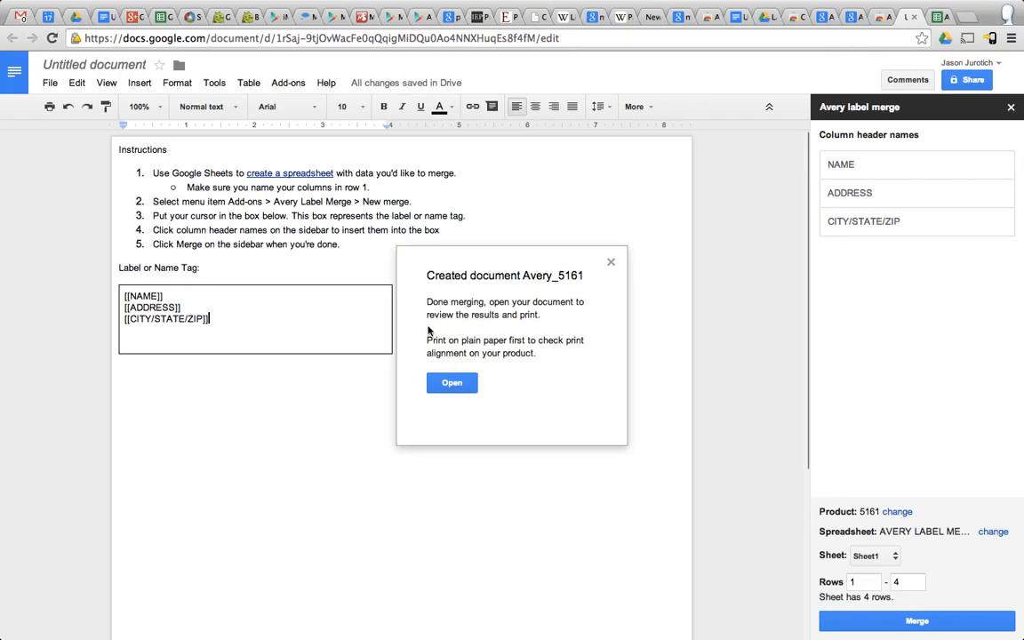
{"action": "left_click", "coordinate": [451, 385]}
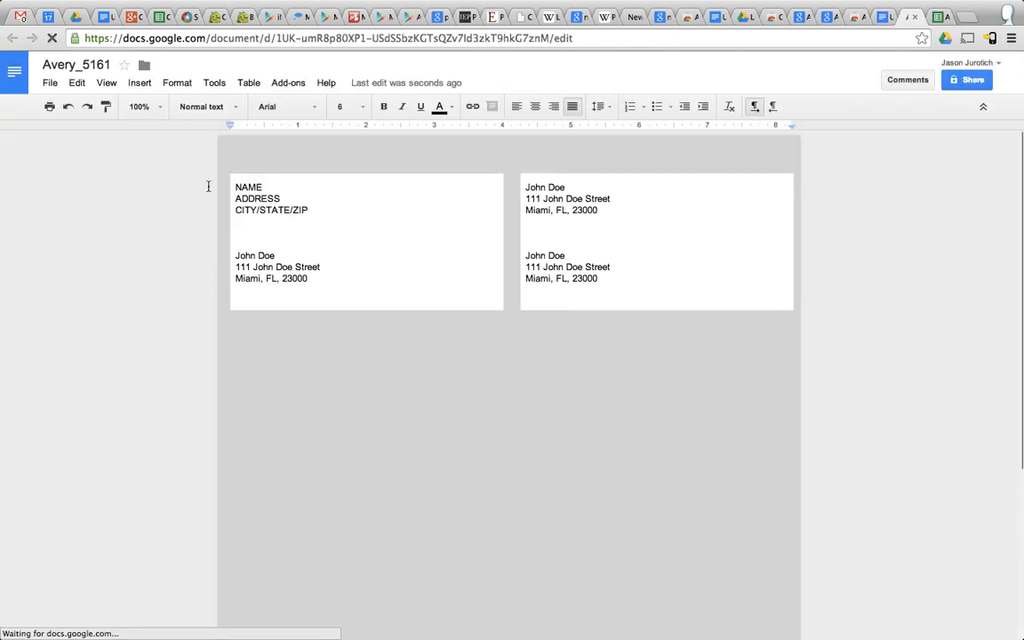
Change the page color of the merged Avery_5161 label document to white
{"action": "left_click", "coordinate": [51, 83]}
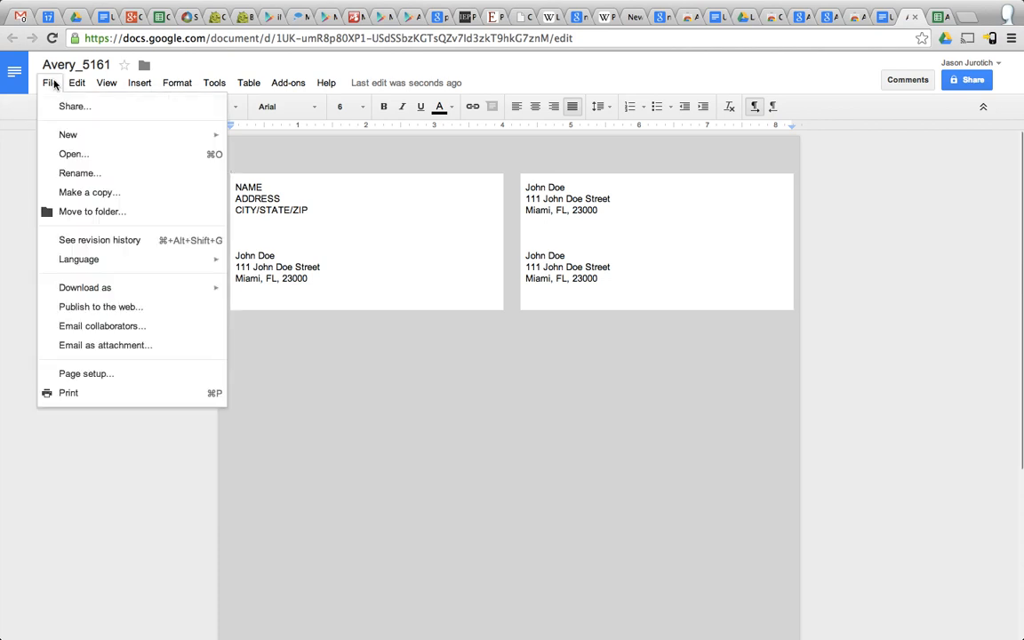
{"action": "left_click", "coordinate": [73, 373]}
{"action": "left_click", "coordinate": [408, 397]}
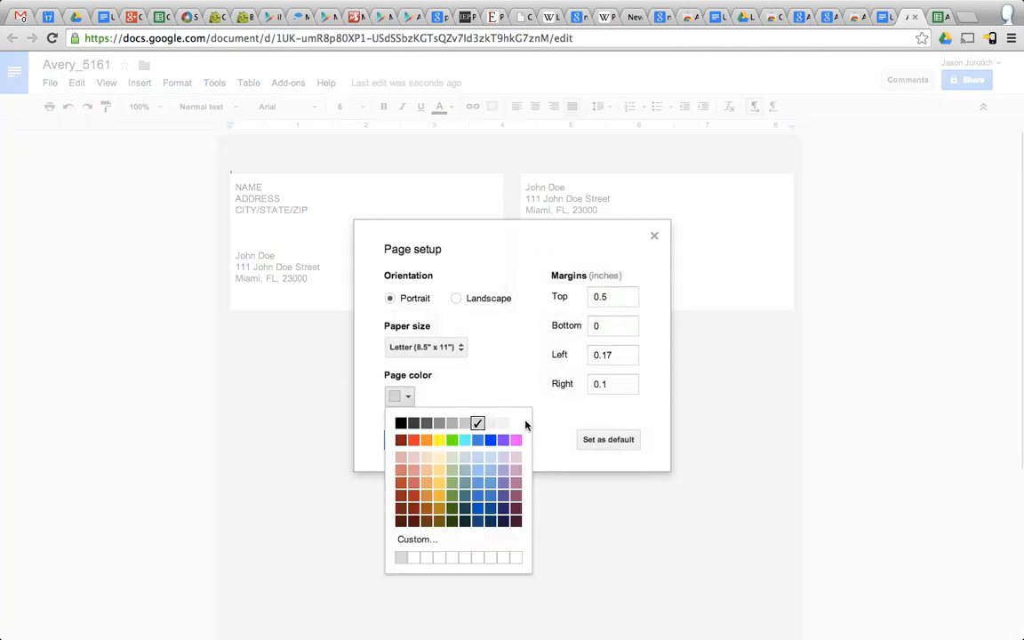
{"action": "left_click", "coordinate": [517, 424]}
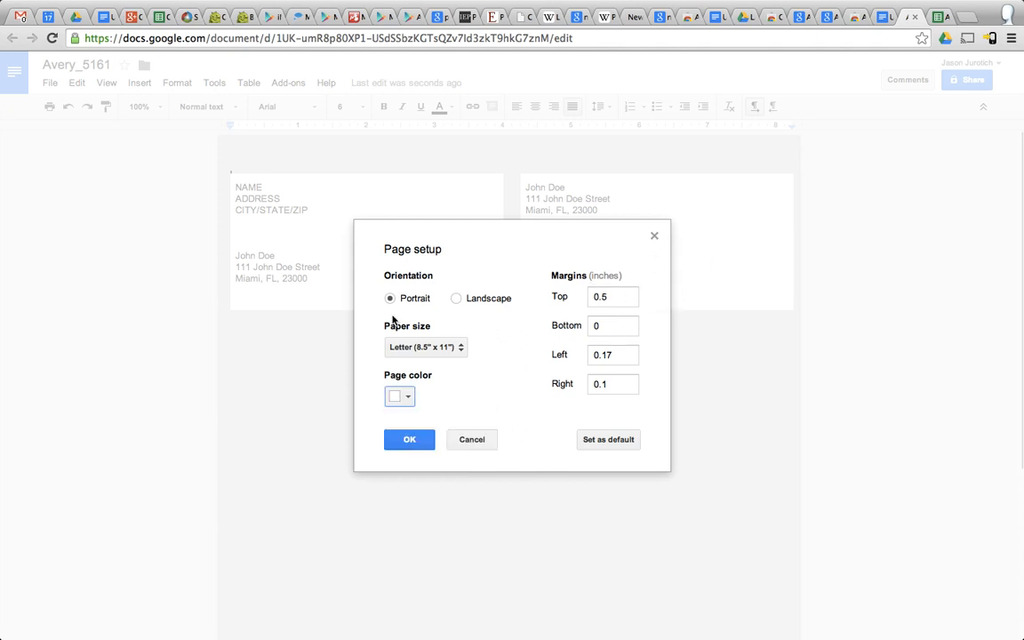
{"action": "left_click", "coordinate": [408, 439]}
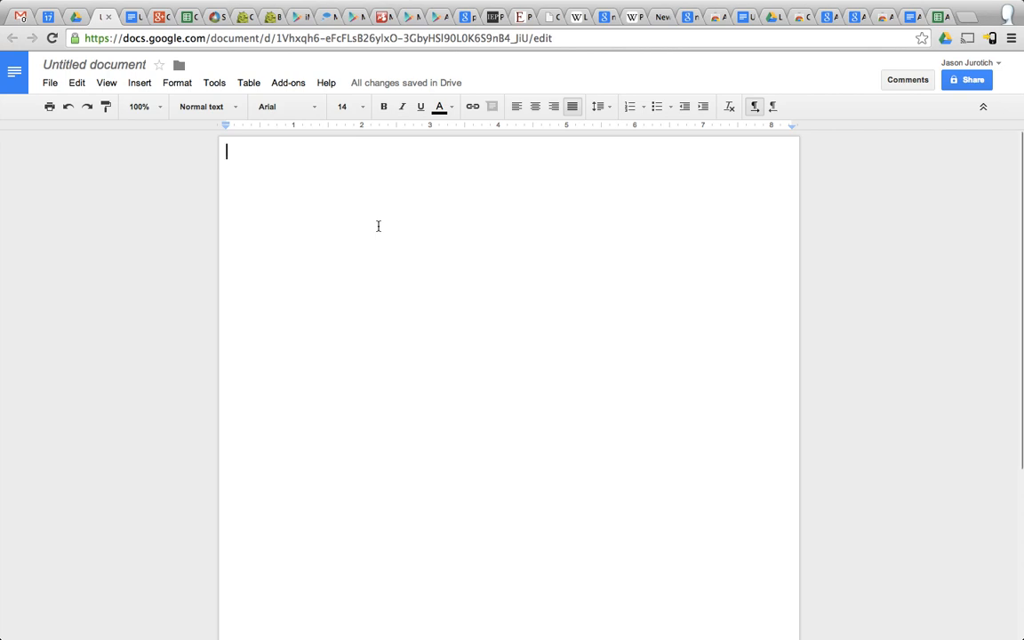
Start a Merge by MailChimp email from the blank untitled document
{"action": "left_click", "coordinate": [280, 82]}
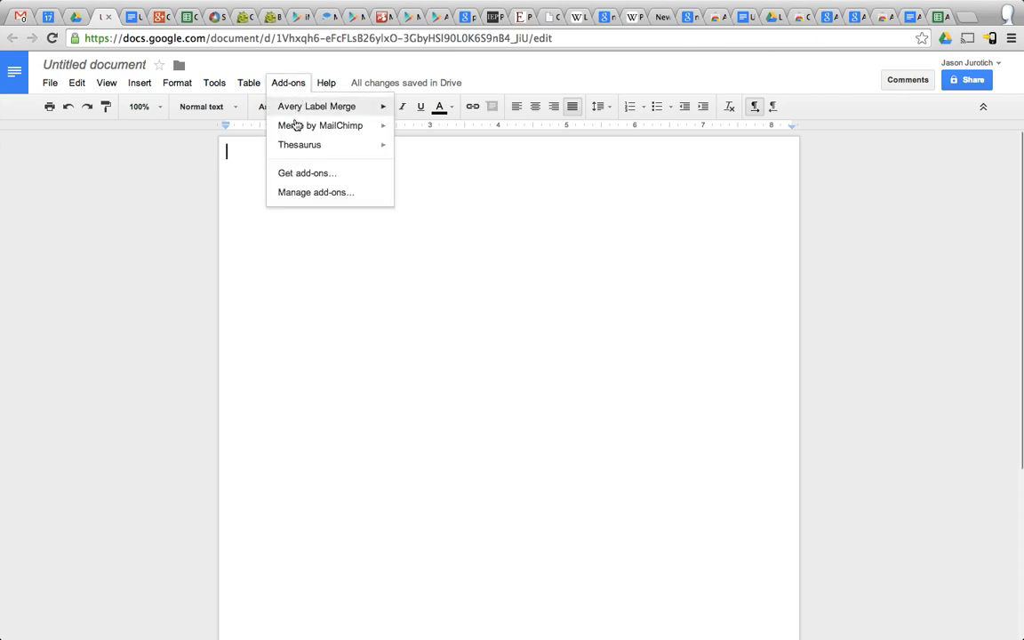
{"action": "mouse_move", "coordinate": [293, 126]}
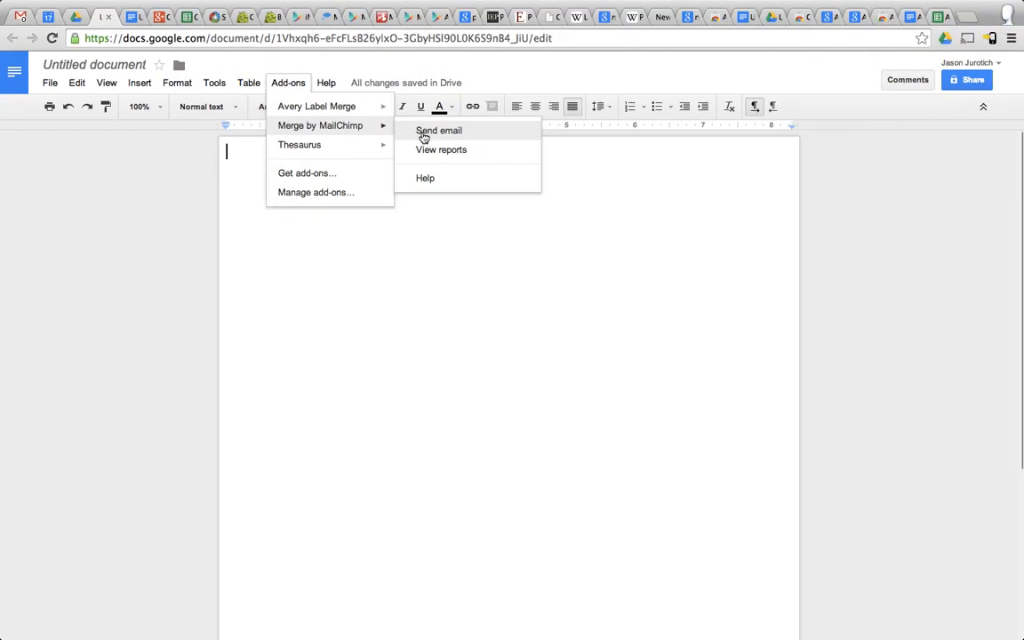
{"action": "left_click", "coordinate": [435, 130]}
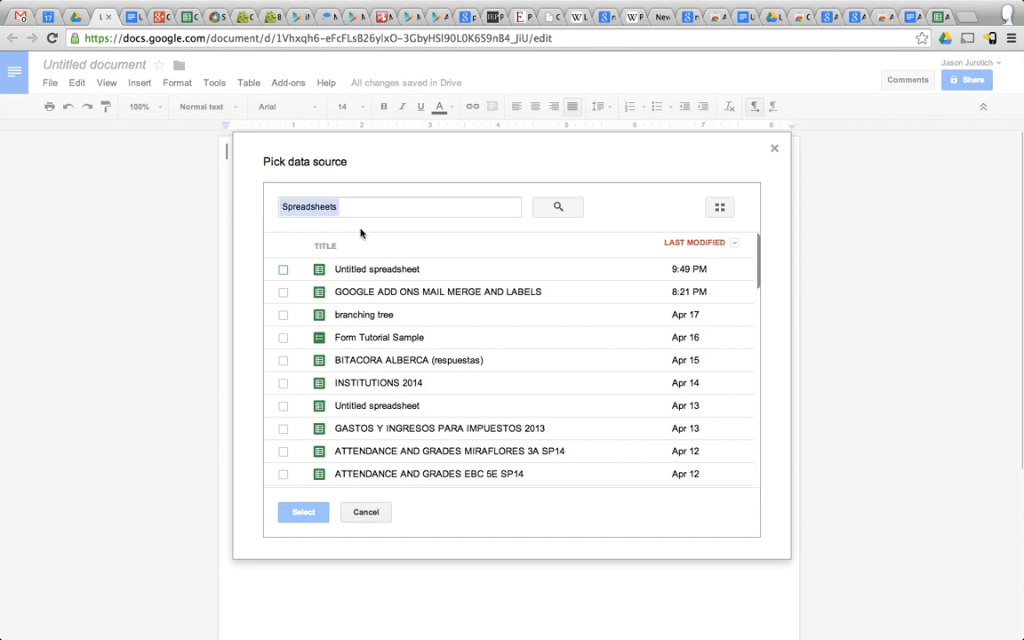
Switch to the AVERY LABEL MERGE spreadsheet and examine its header row and the EMAIL column
{"action": "left_click", "coordinate": [939, 18]}
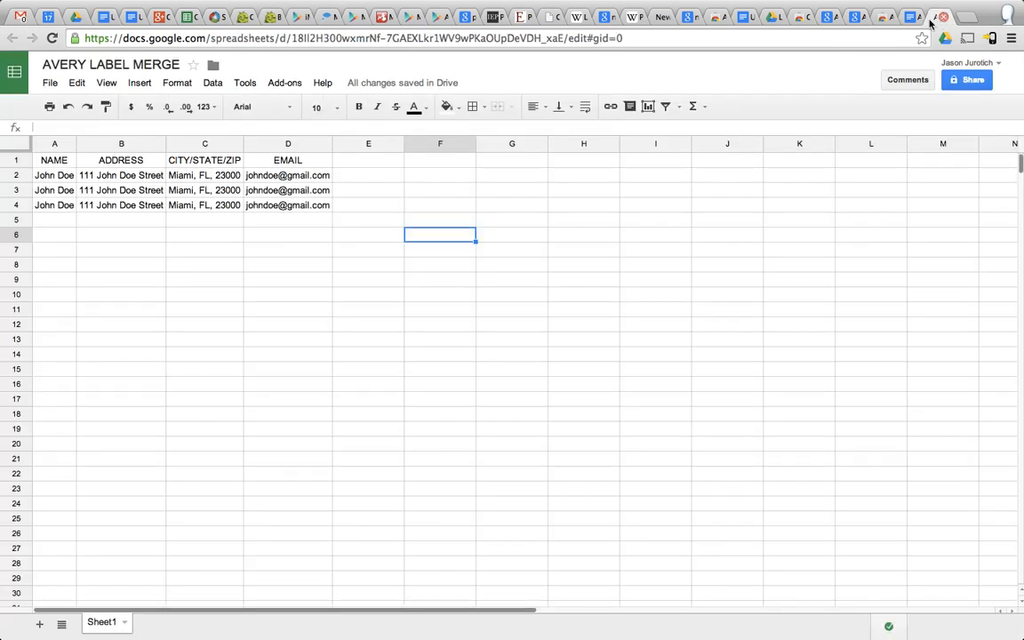
{"action": "left_click", "coordinate": [285, 308]}
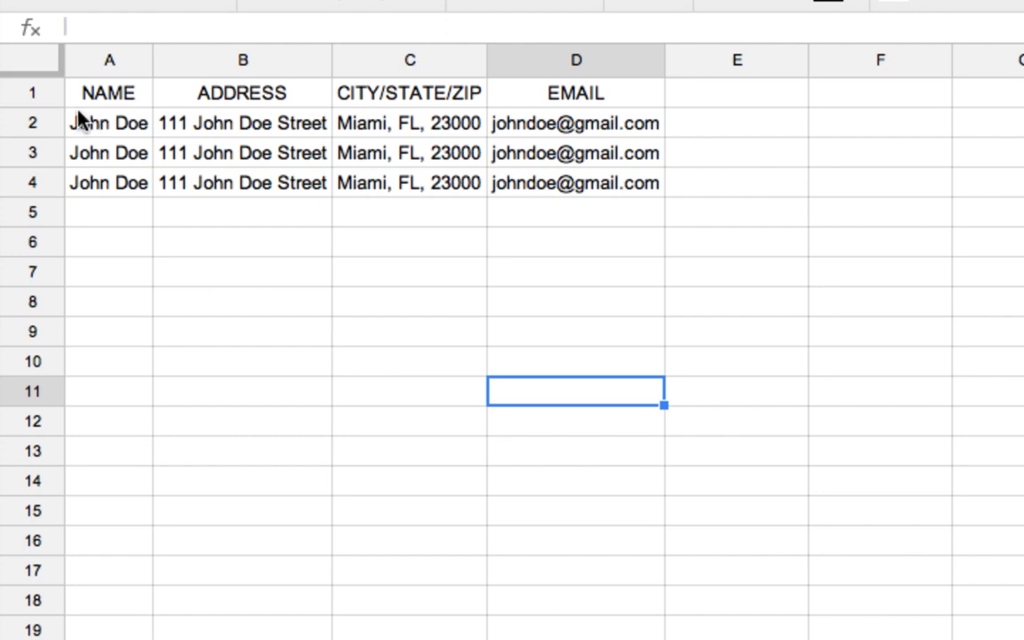
{"action": "left_click", "coordinate": [39, 89]}
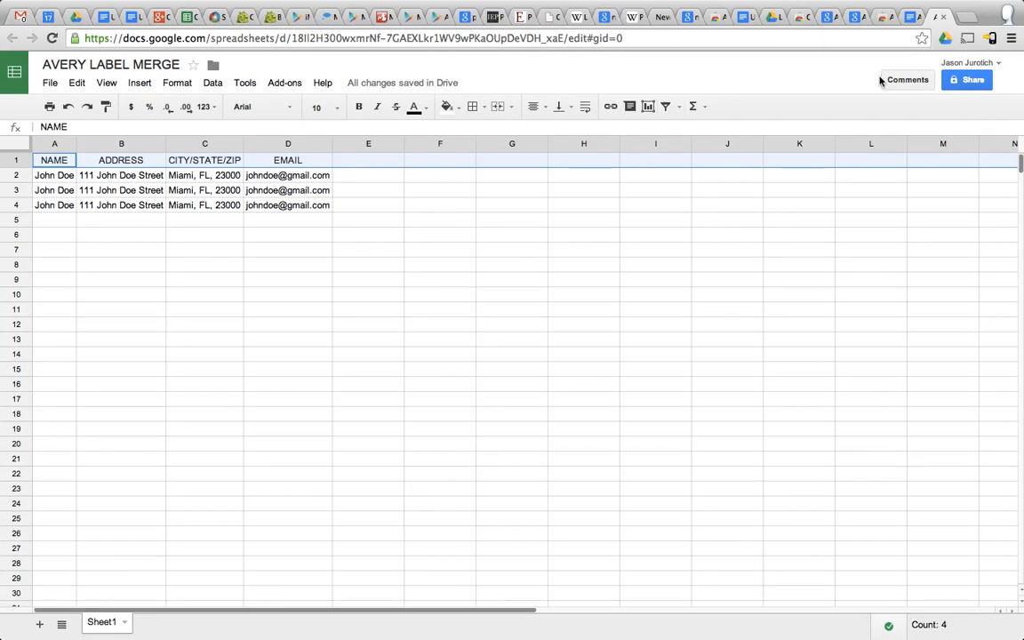
Return to the untitled document, search the data sources for "avery" and select the AVERY LABEL MERGE spreadsheet
{"action": "left_click", "coordinate": [102, 17]}
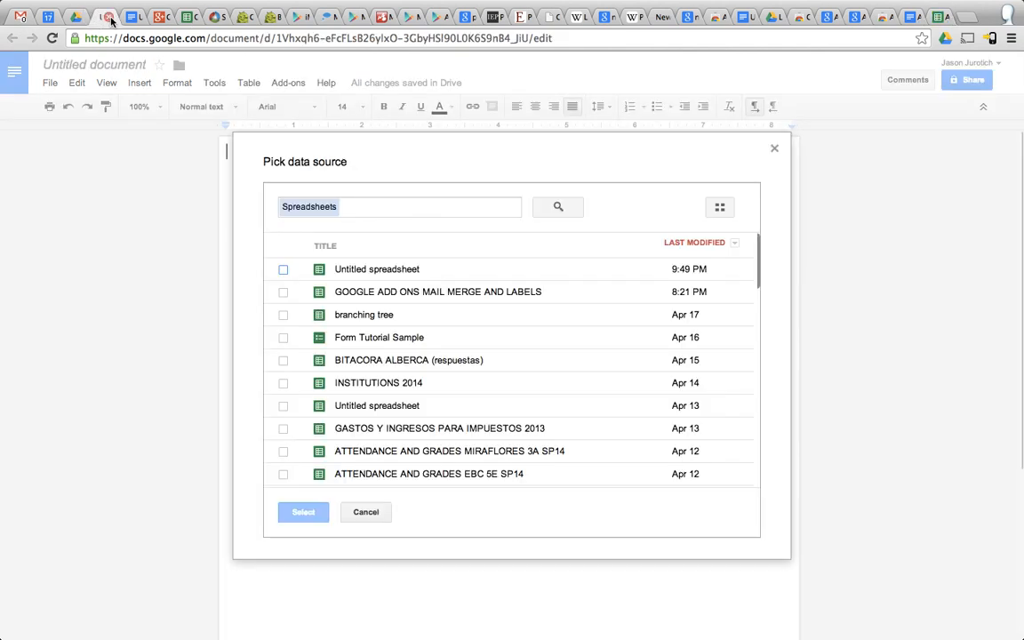
{"action": "left_click", "coordinate": [382, 202]}
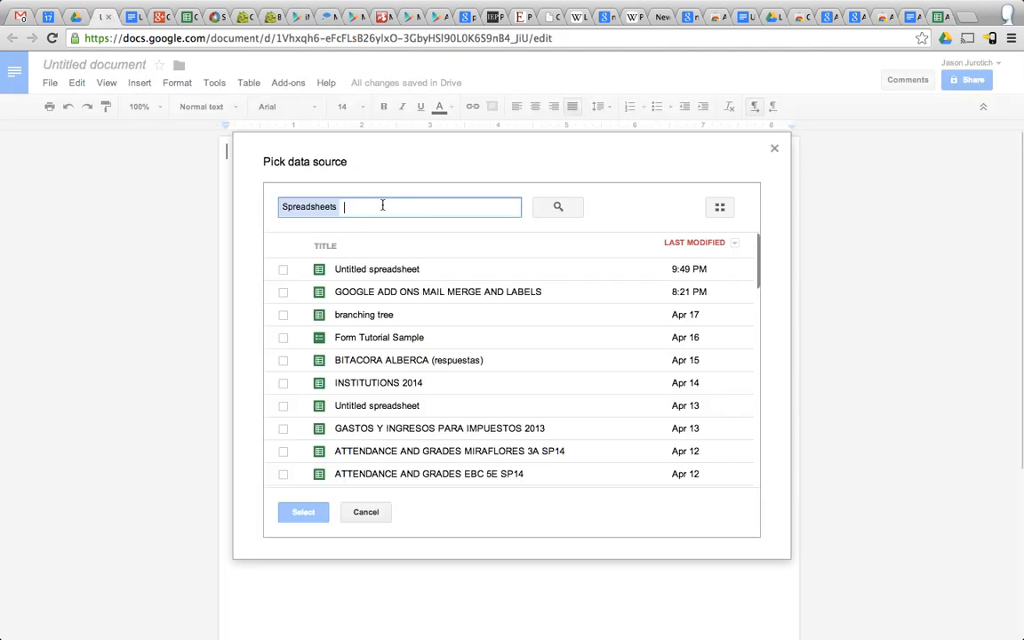
{"action": "type", "text": "avery"}
{"action": "key", "text": "Return"}
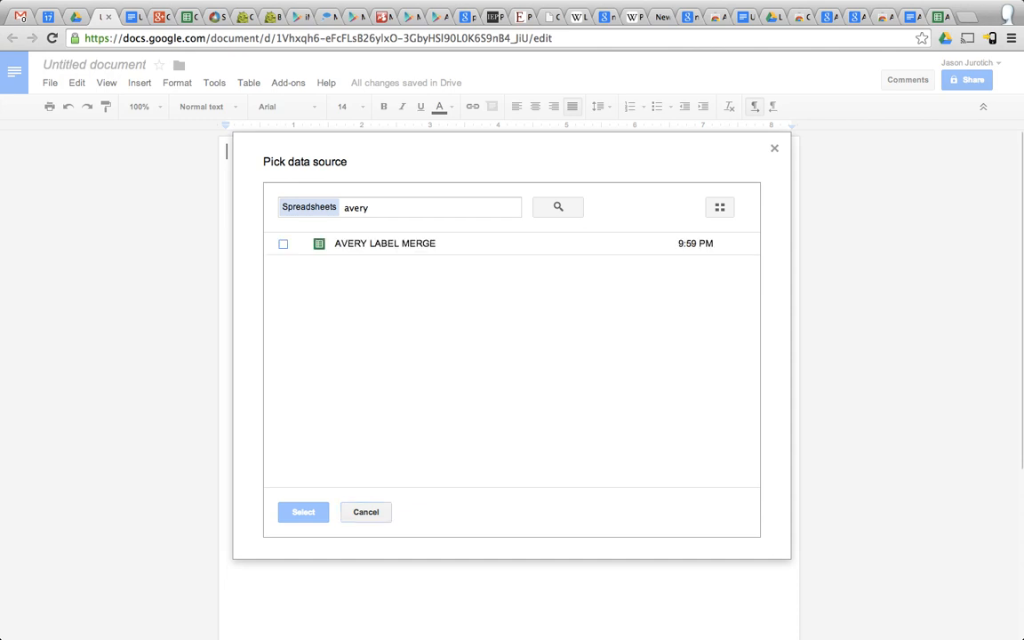
{"action": "left_click", "coordinate": [282, 243]}
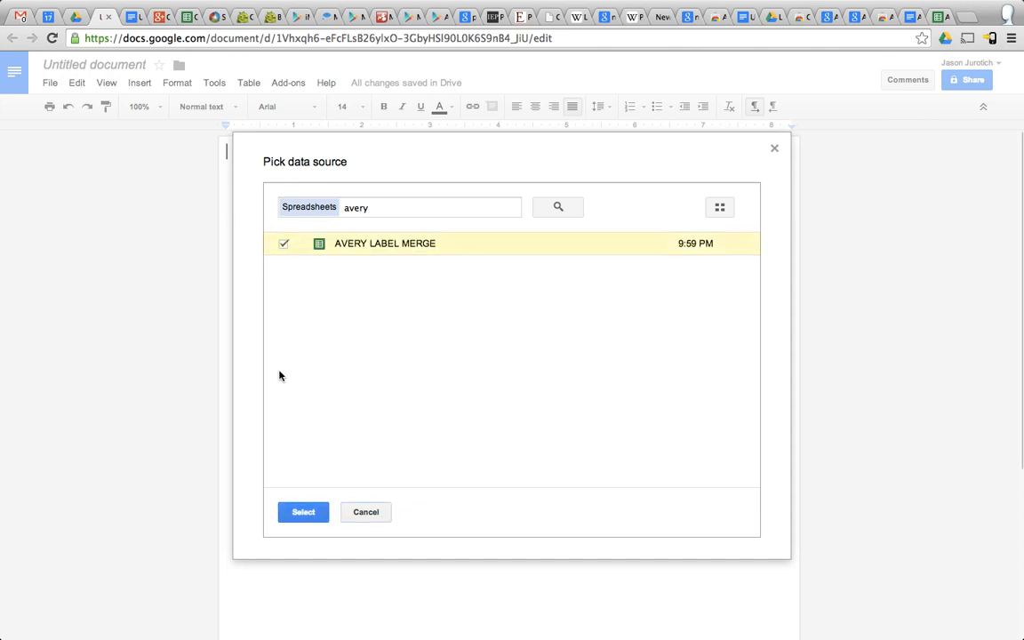
{"action": "left_click", "coordinate": [302, 514]}
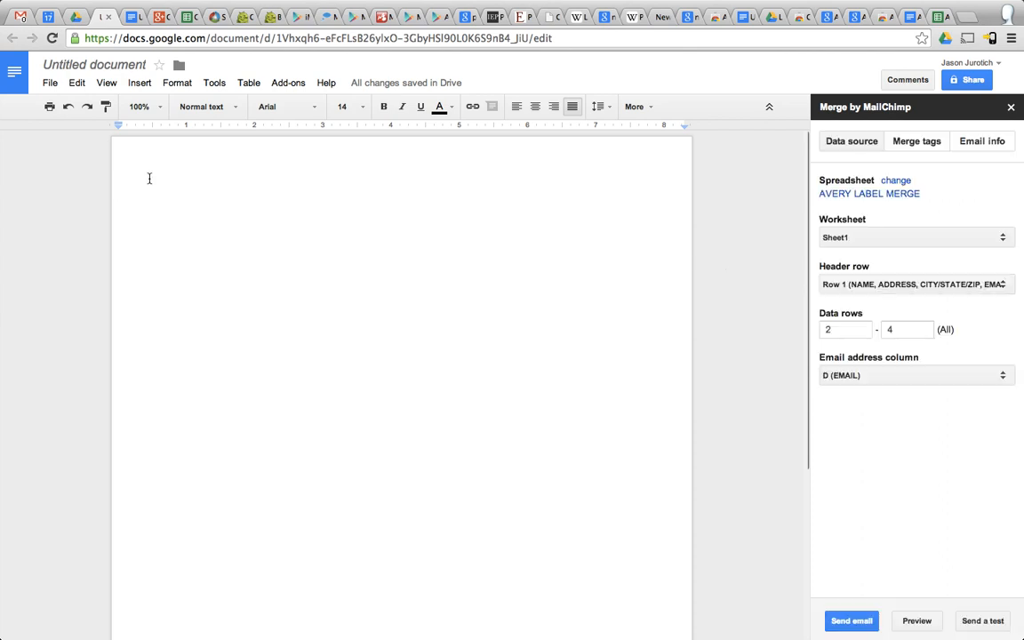
Check the margins in the untitled document's page setup without changing them
{"action": "left_click", "coordinate": [175, 188]}
{"action": "left_click", "coordinate": [142, 164]}
{"action": "left_click", "coordinate": [50, 83]}
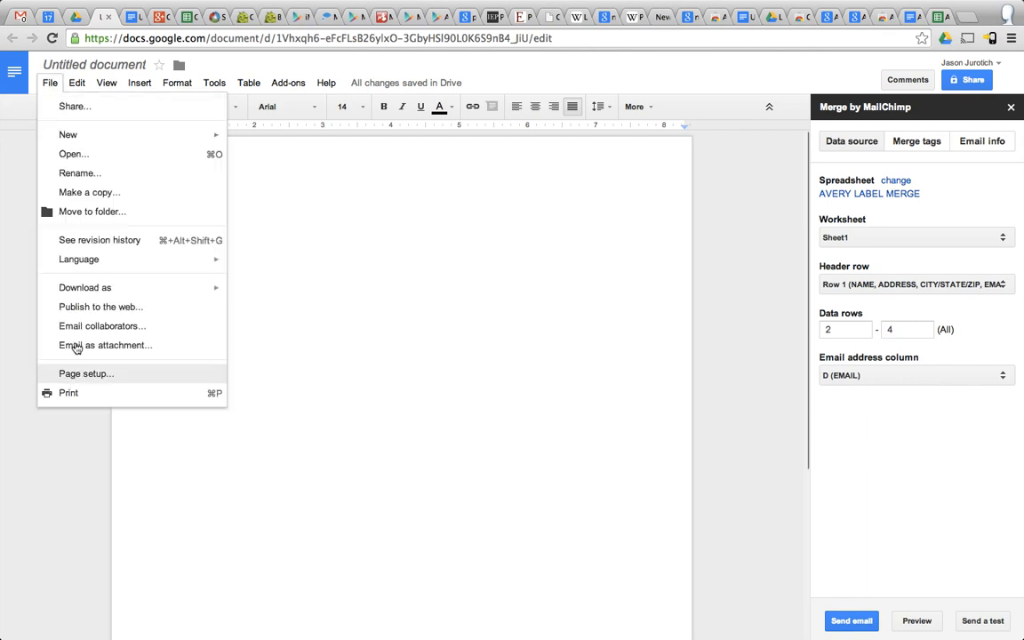
{"action": "left_click", "coordinate": [89, 374]}
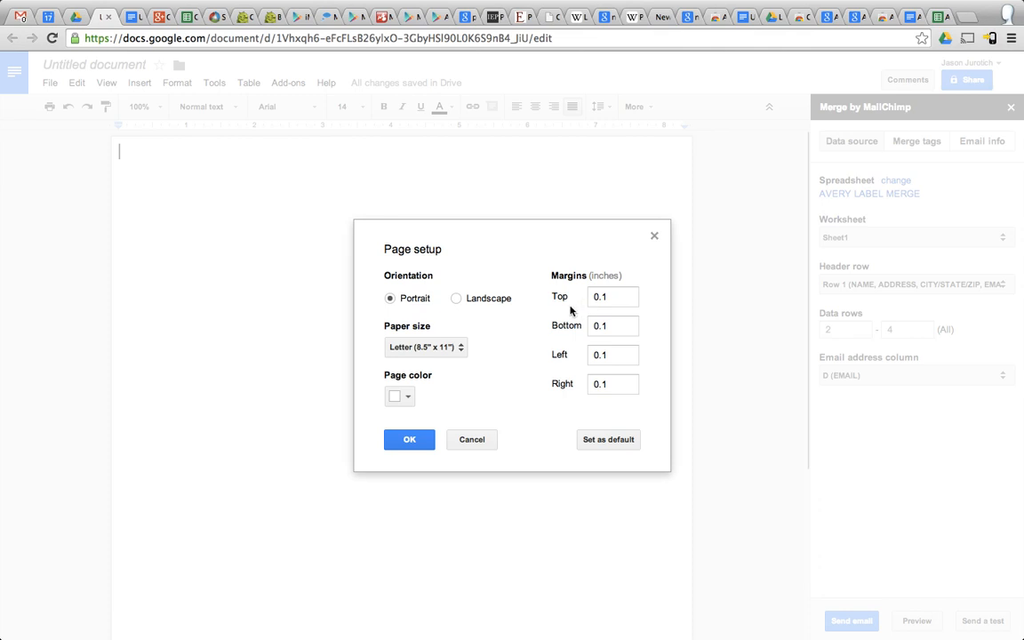
{"action": "left_click", "coordinate": [617, 298]}
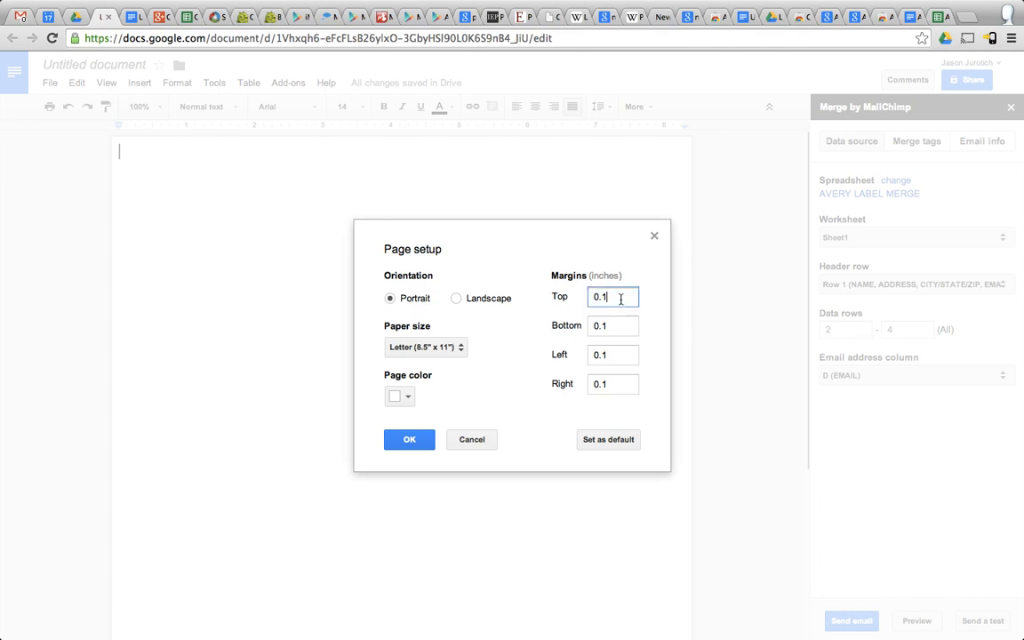
{"action": "left_click", "coordinate": [472, 440]}
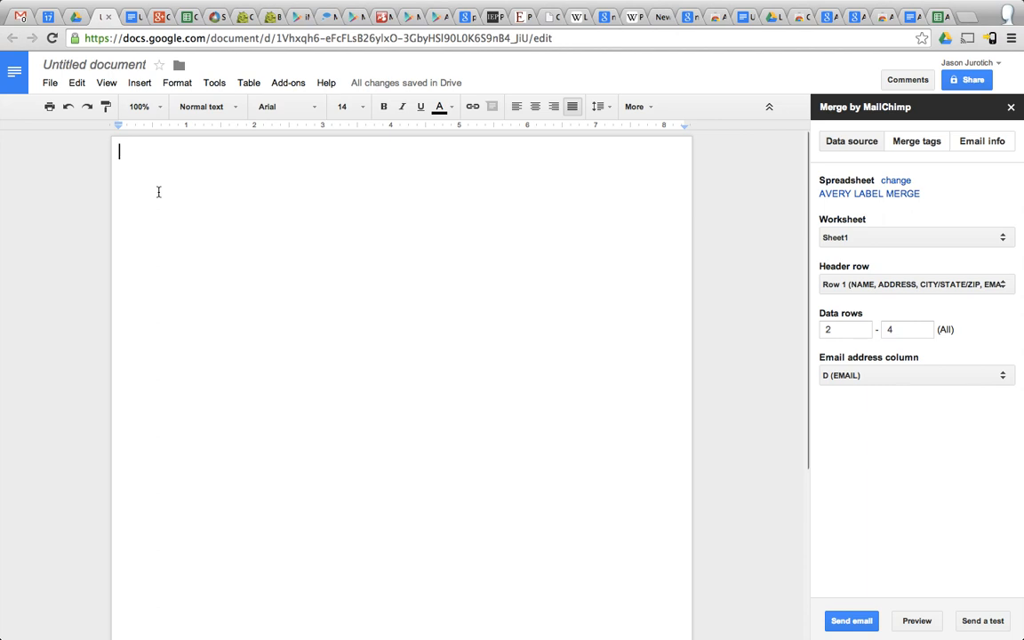
Enter the right-aligned date April 27, 2014 and begin the greeting "Dear" on a left-aligned line below it
{"action": "type", "text": "Ap"}
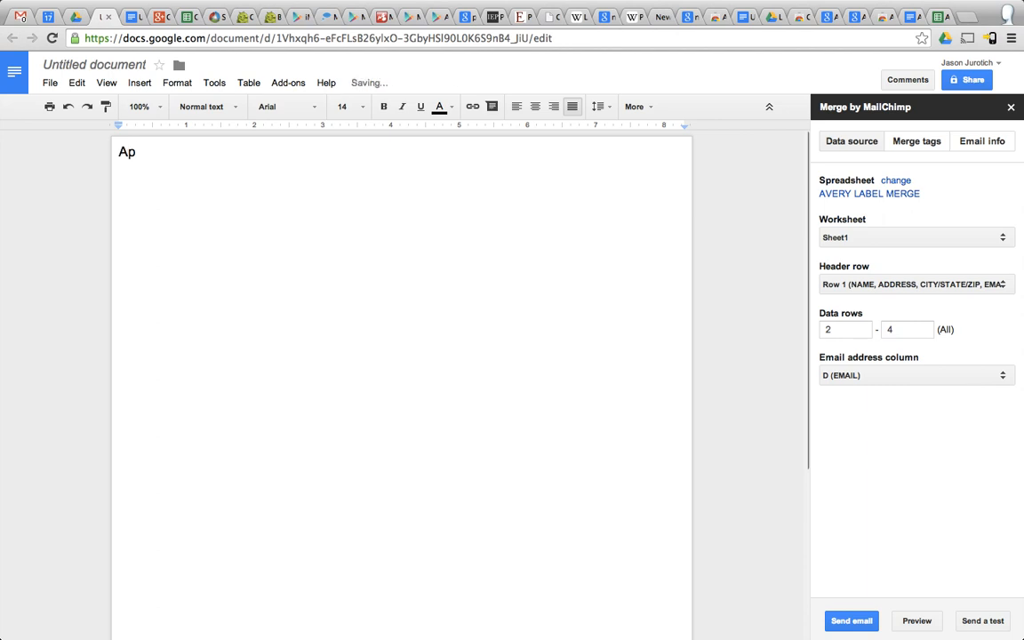
{"action": "type", "text": "ril 27, 2014"}
{"action": "left_click", "coordinate": [555, 106]}
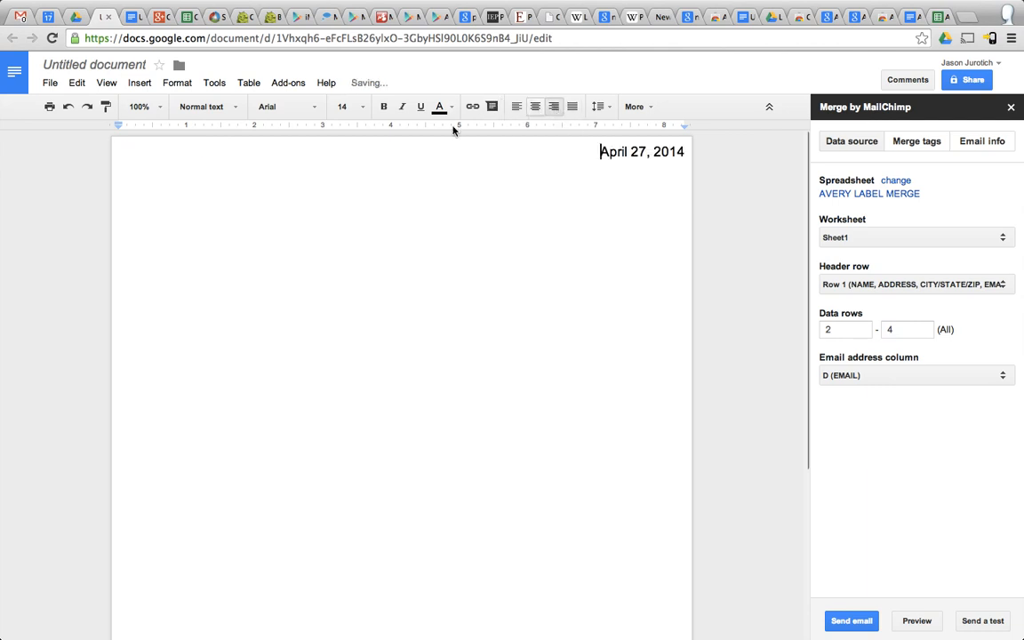
{"action": "left_click", "coordinate": [685, 152]}
{"action": "key", "text": "Return"}
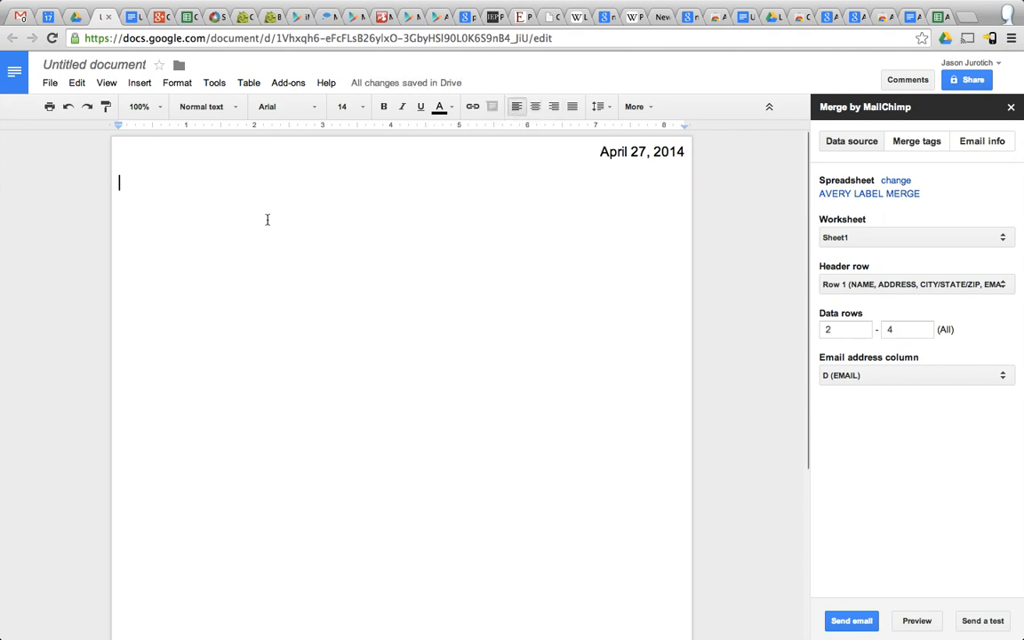
{"action": "type", "text": "Dear"}
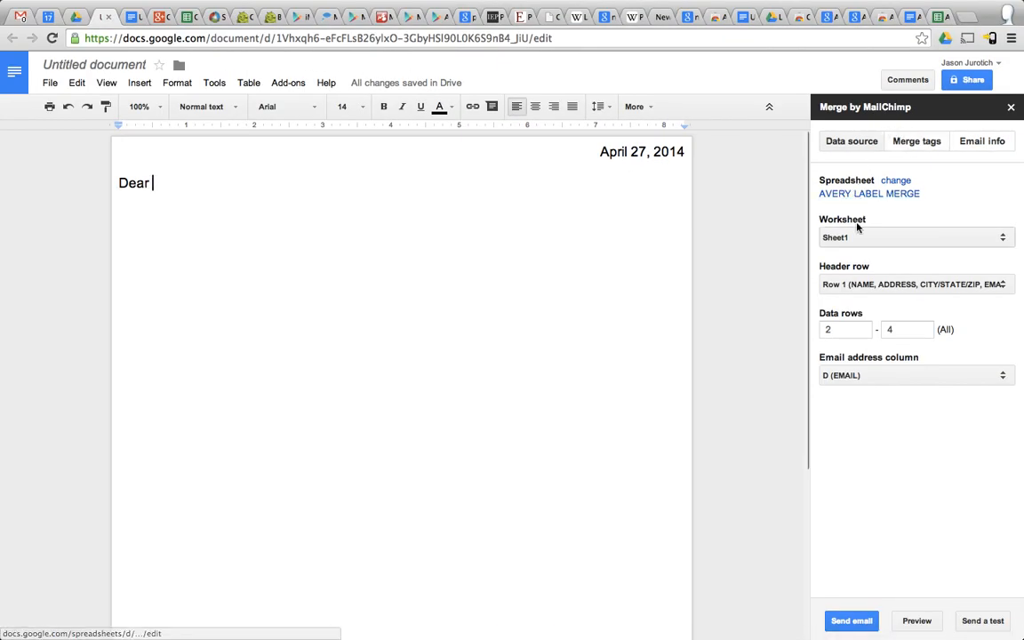
Review the merge's worksheet and data rows, keeping Row 1 as the header row
{"action": "left_click", "coordinate": [851, 236]}
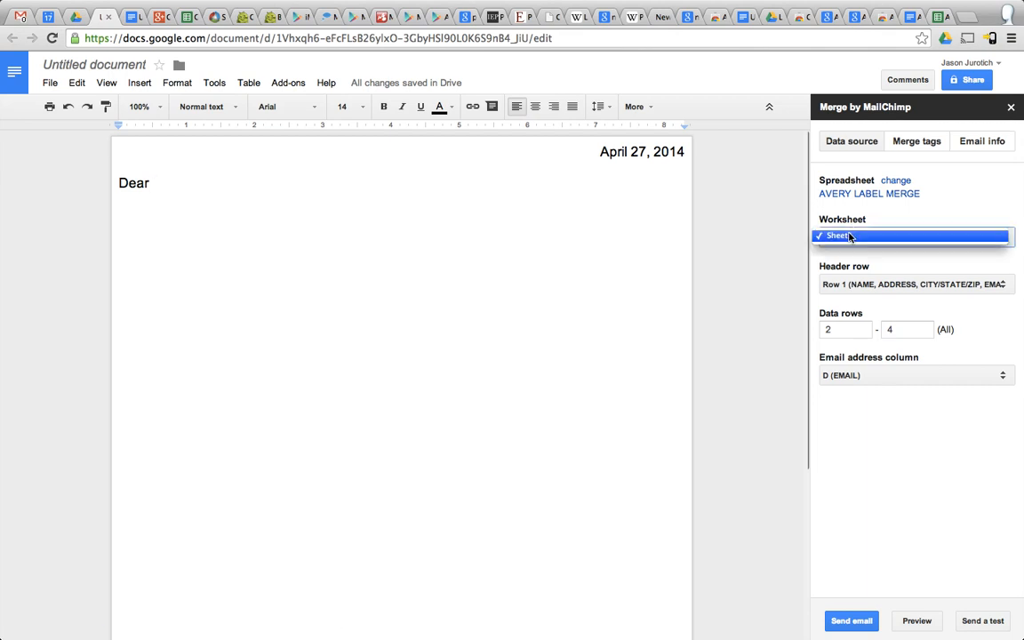
{"action": "left_click", "coordinate": [872, 285]}
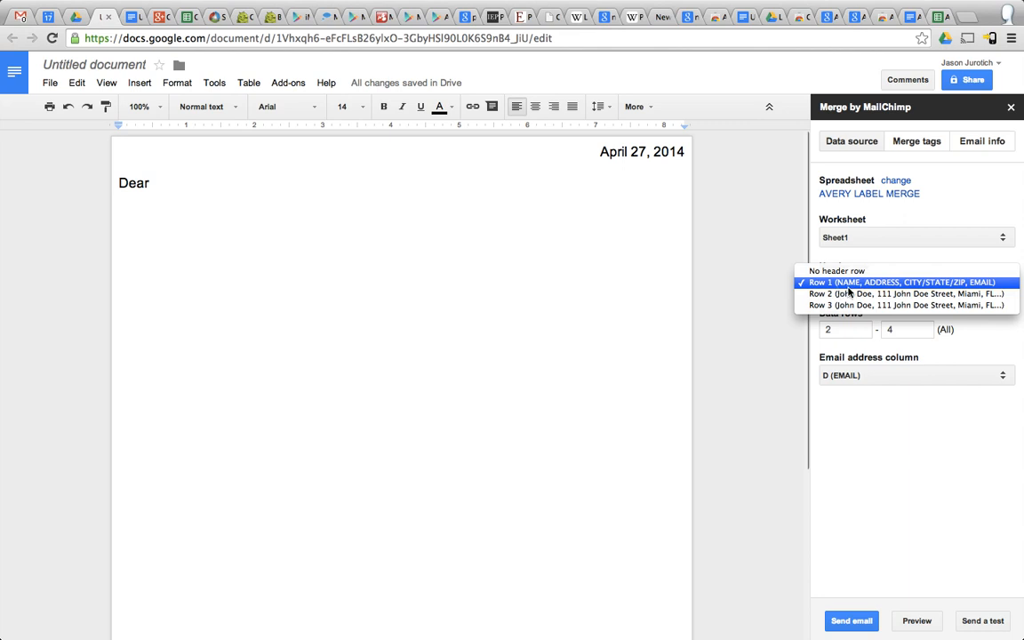
{"action": "left_click", "coordinate": [858, 283]}
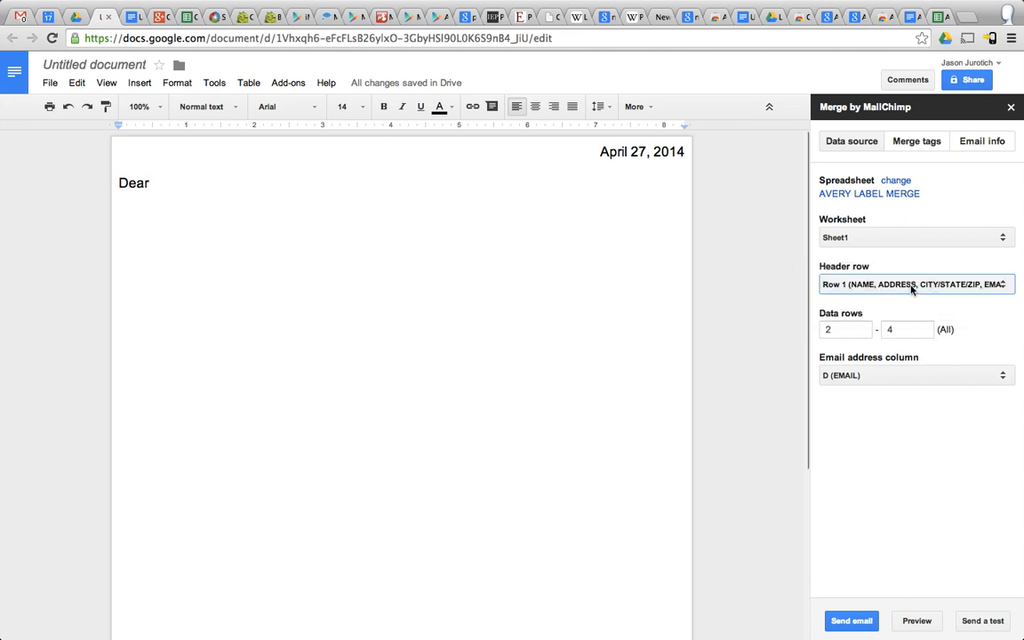
{"action": "left_click", "coordinate": [835, 329]}
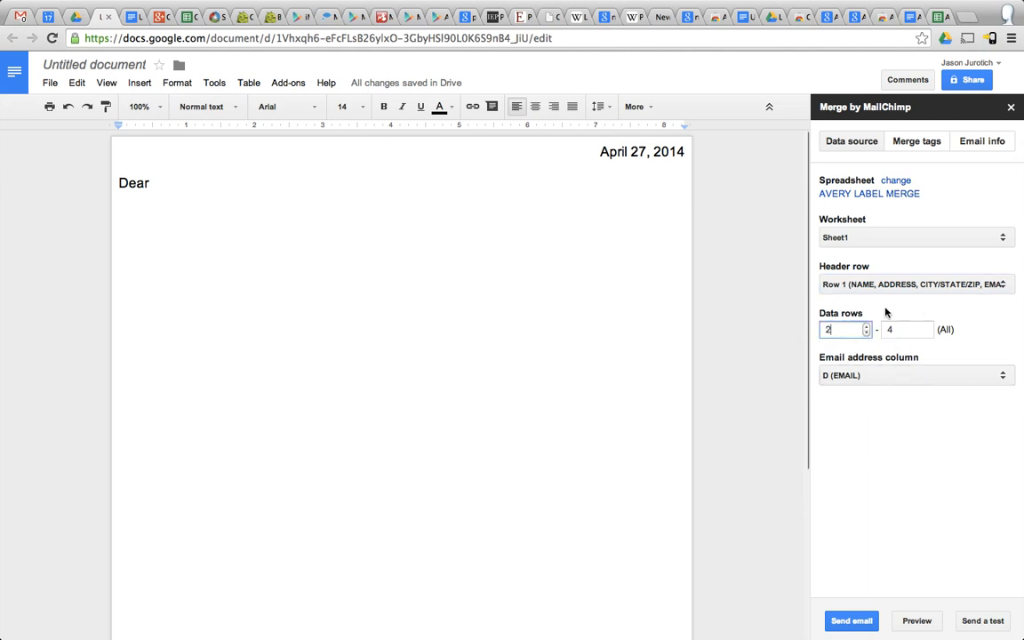
{"action": "left_click", "coordinate": [966, 321]}
Complete the greeting with the NAME merge tag and a comma, then leave a blank line
{"action": "left_click", "coordinate": [912, 154]}
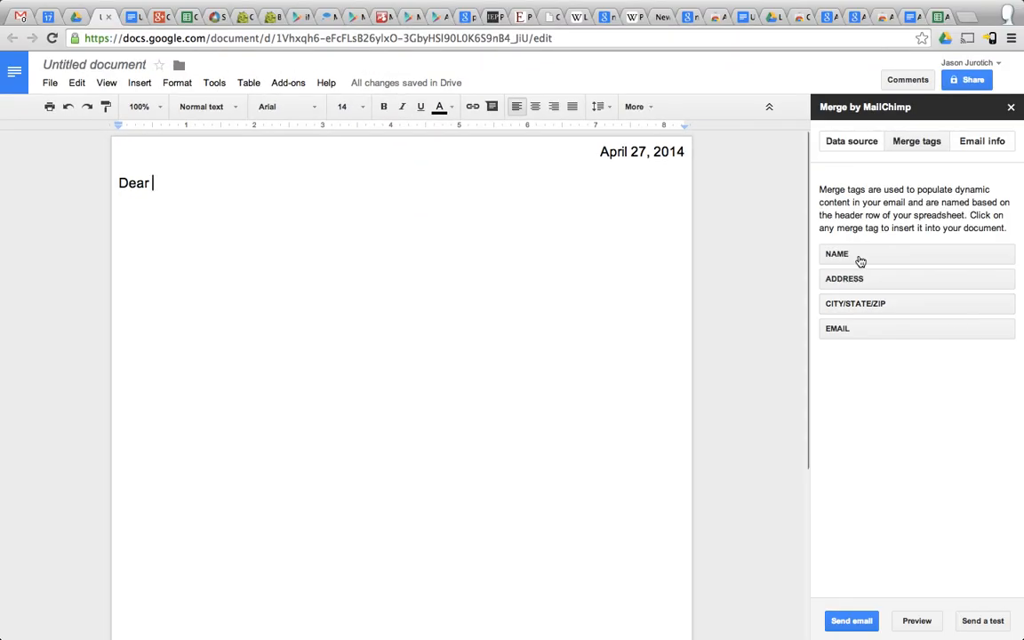
{"action": "left_click", "coordinate": [836, 258]}
{"action": "type", "text": ","}
{"action": "key", "text": "Return"}
{"action": "key", "text": "Return"}
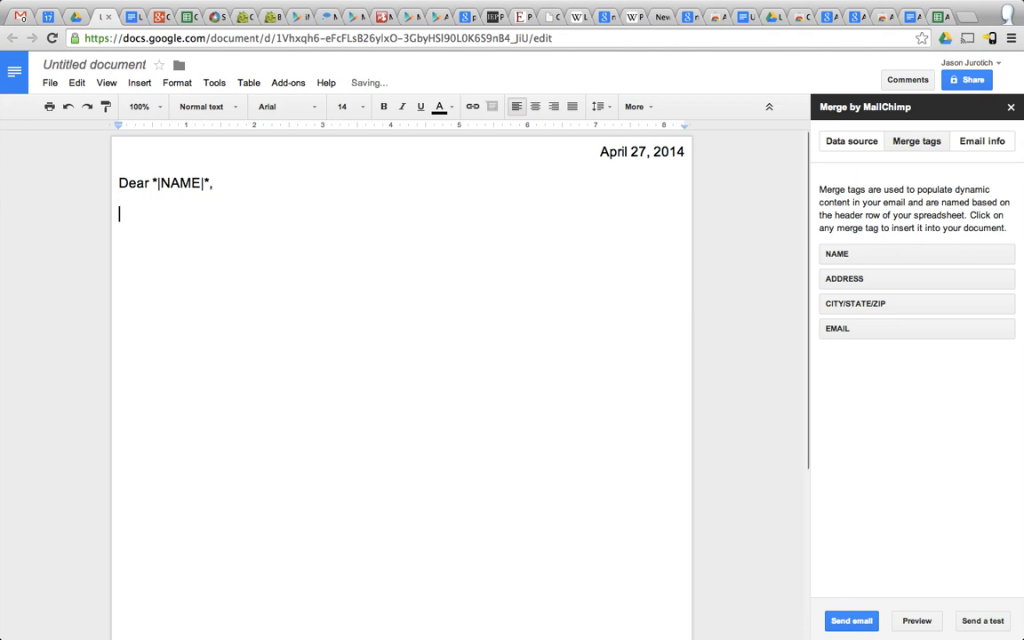
Write the body sentence "Thank you very much for your support." below the greeting
{"action": "type", "text": "Thank you "}
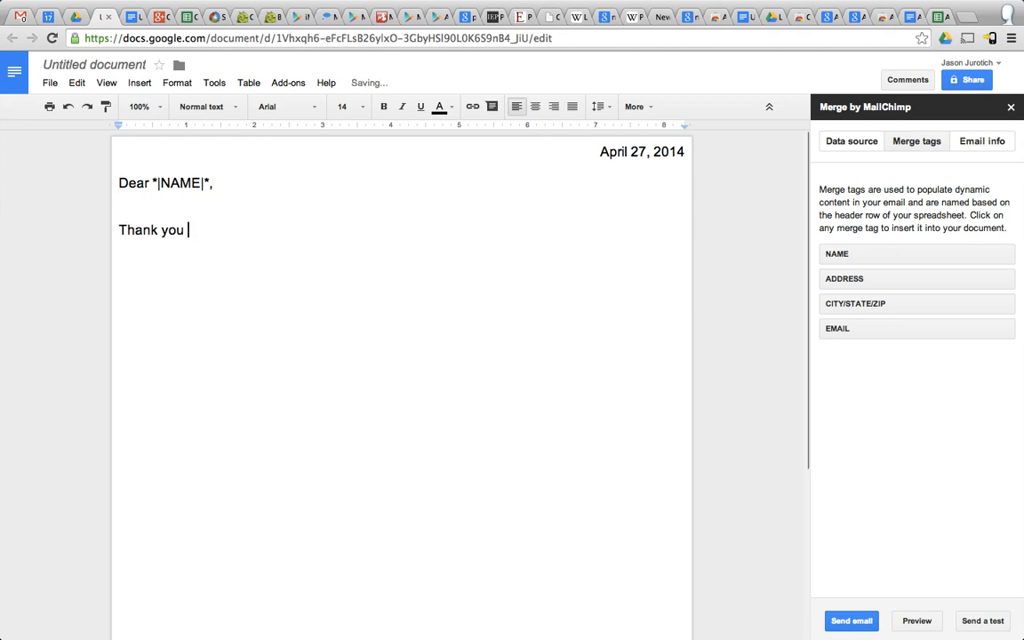
{"action": "type", "text": "very much for your su"}
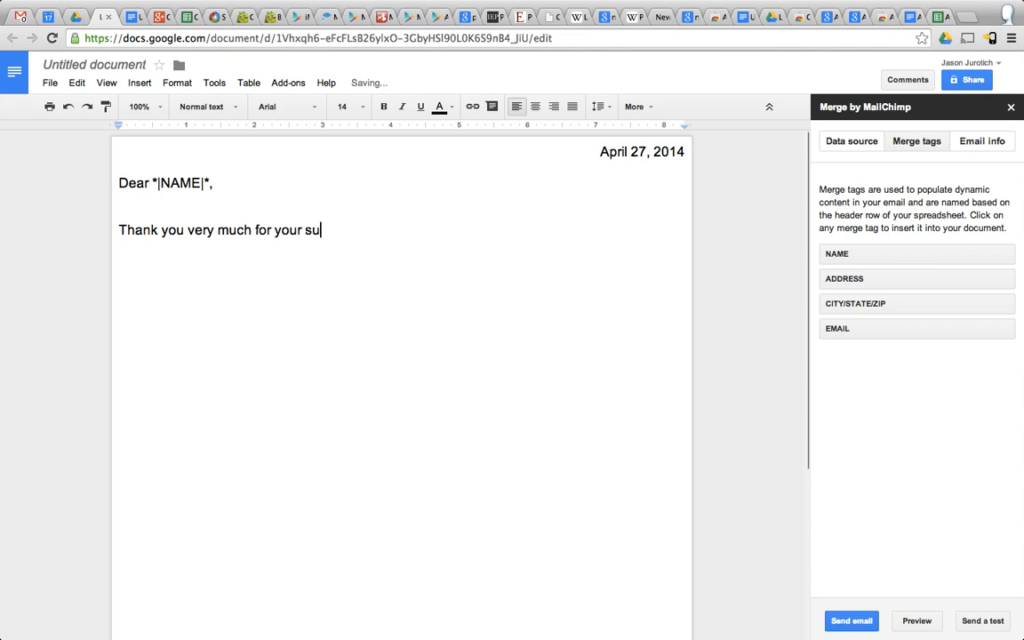
{"action": "type", "text": "pport."}
{"action": "key", "text": "Return"}
{"action": "key", "text": "Return"}
Close the letter with "Sincerely," and the sender's first name on a separate line
{"action": "type", "text": "Sin"}
{"action": "key", "text": "BackSpace"}
{"action": "type", "text": "ncerely,"}
{"action": "key", "text": "Return"}
{"action": "key", "text": "Return"}
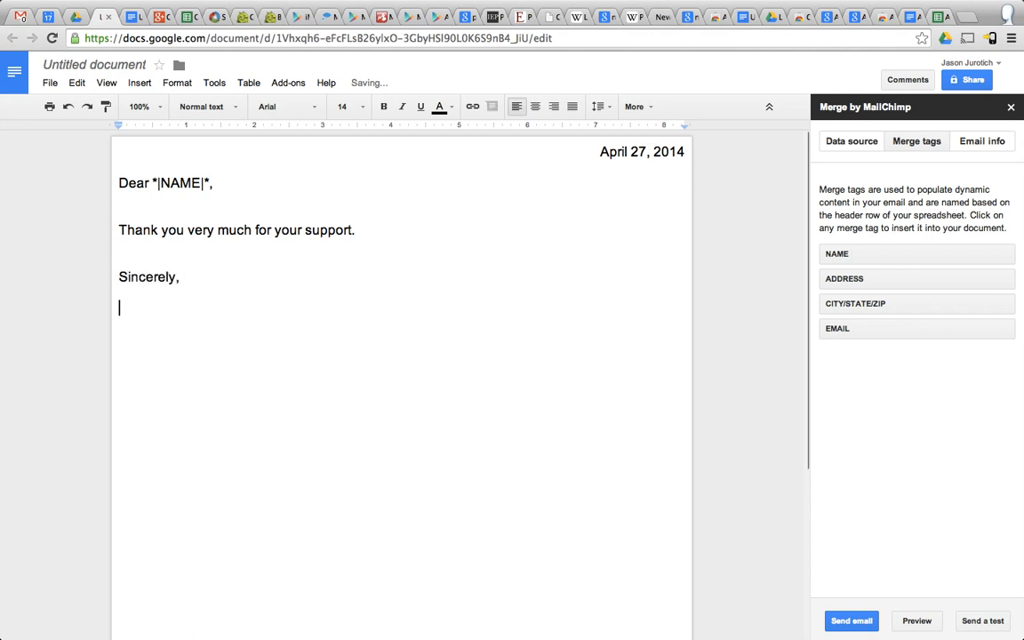
{"action": "type", "text": "Jaosn"}
{"action": "key", "text": "BackSpace"}
{"action": "key", "text": "BackSpace"}
{"action": "key", "text": "BackSpace"}
{"action": "type", "text": "son"}
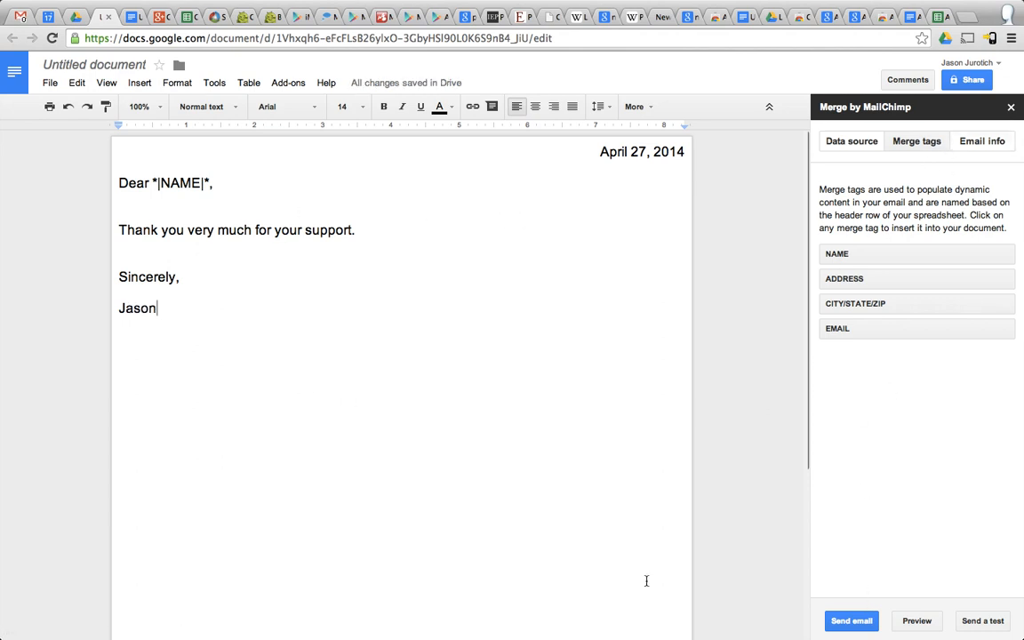
In the merge's email info, choose the second listed address as the "From" email address
{"action": "left_click", "coordinate": [979, 144]}
{"action": "left_click", "coordinate": [904, 265]}
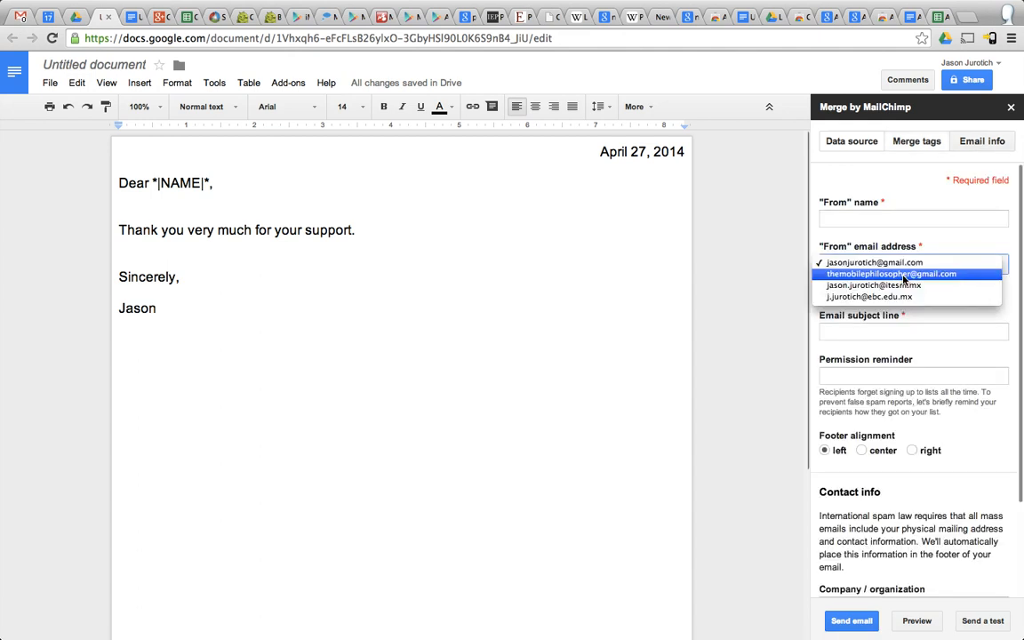
{"action": "left_click", "coordinate": [904, 274]}
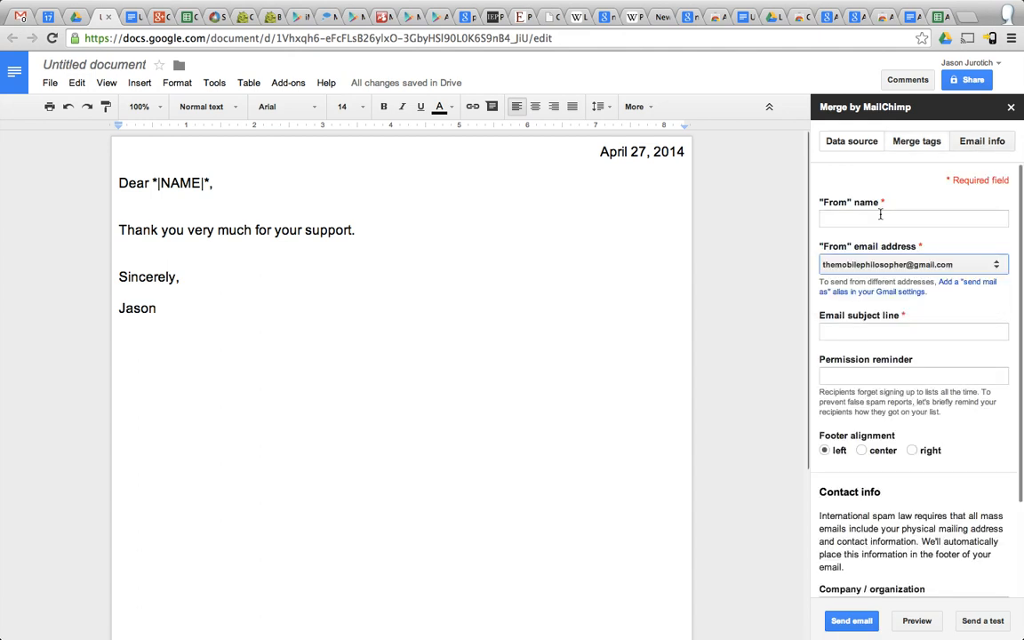
Enter the sender's full name as the merge's "From" name and set the email subject line to "Thank You"
{"action": "left_click", "coordinate": [862, 223]}
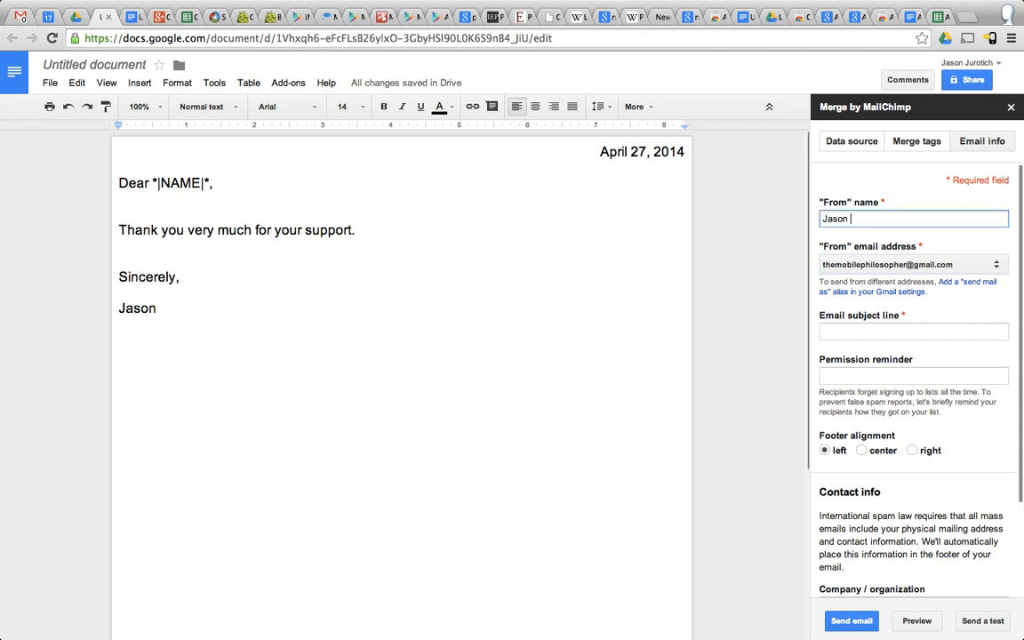
{"action": "type", "text": "Jason Jurotich"}
{"action": "left_click", "coordinate": [848, 333]}
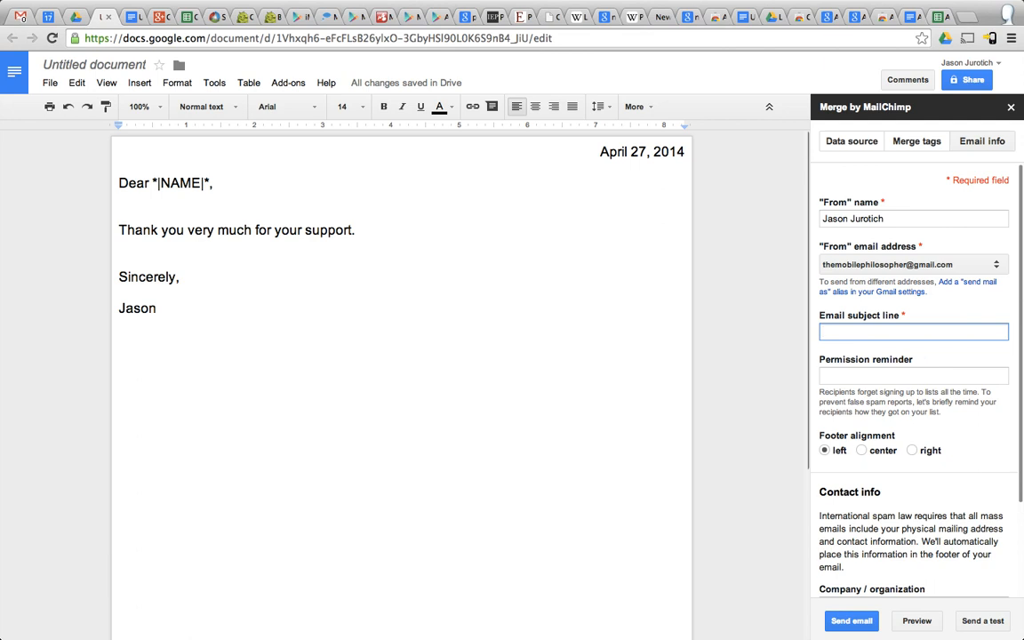
{"action": "type", "text": "Thank You"}
Set the company / organization in the contact info to "The Mobile Philosopher" and place the cursor in the street address field
{"action": "left_click", "coordinate": [910, 373]}
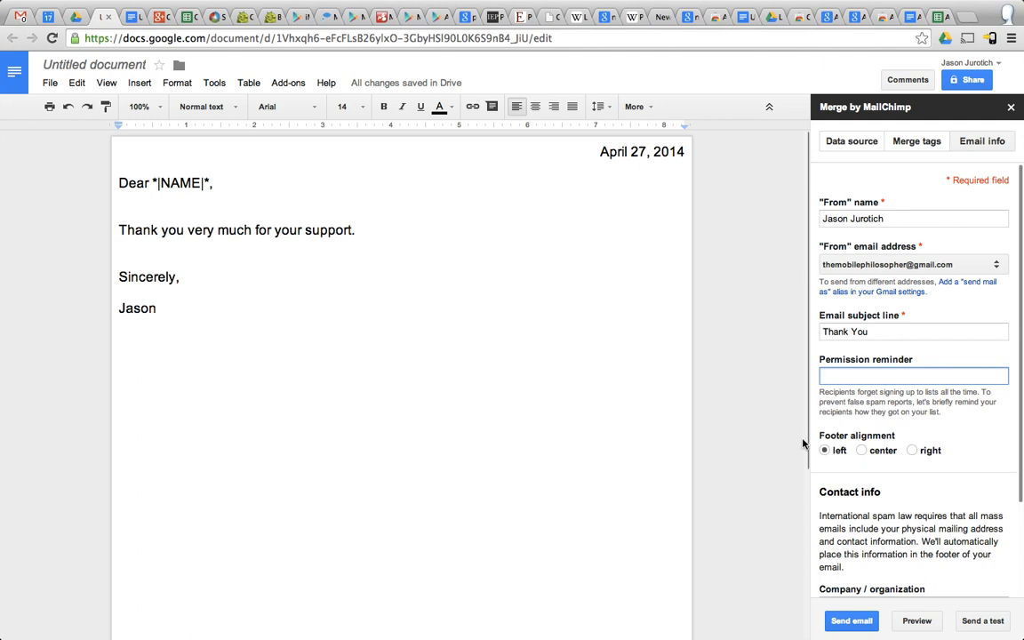
{"action": "scroll", "coordinate": [864, 451], "scroll_direction": "down", "scroll_amount": 3}
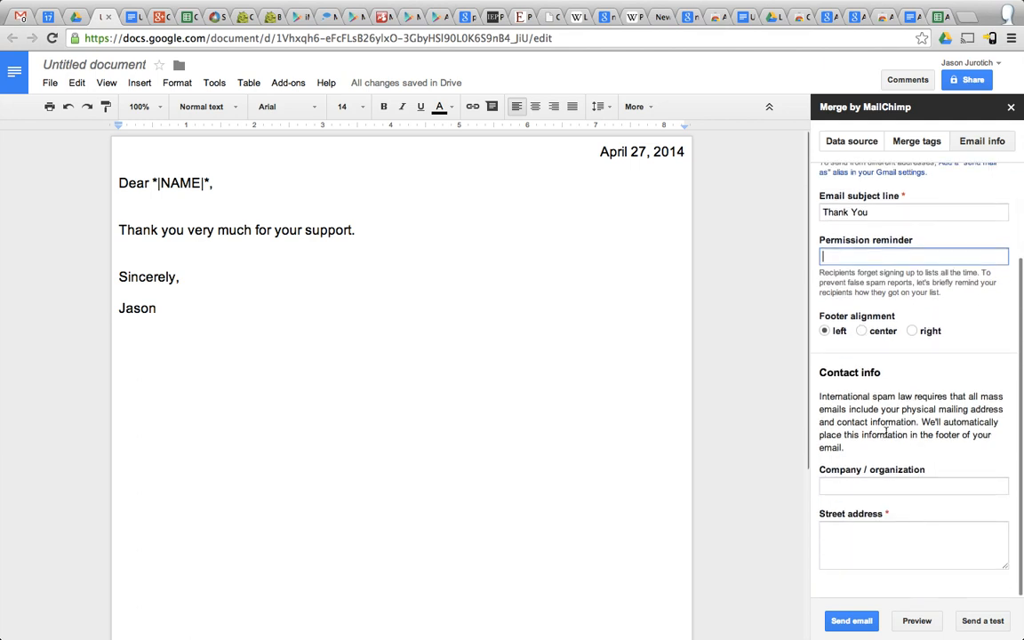
{"action": "left_click", "coordinate": [843, 487]}
{"action": "type", "text": "The Mobile P"}
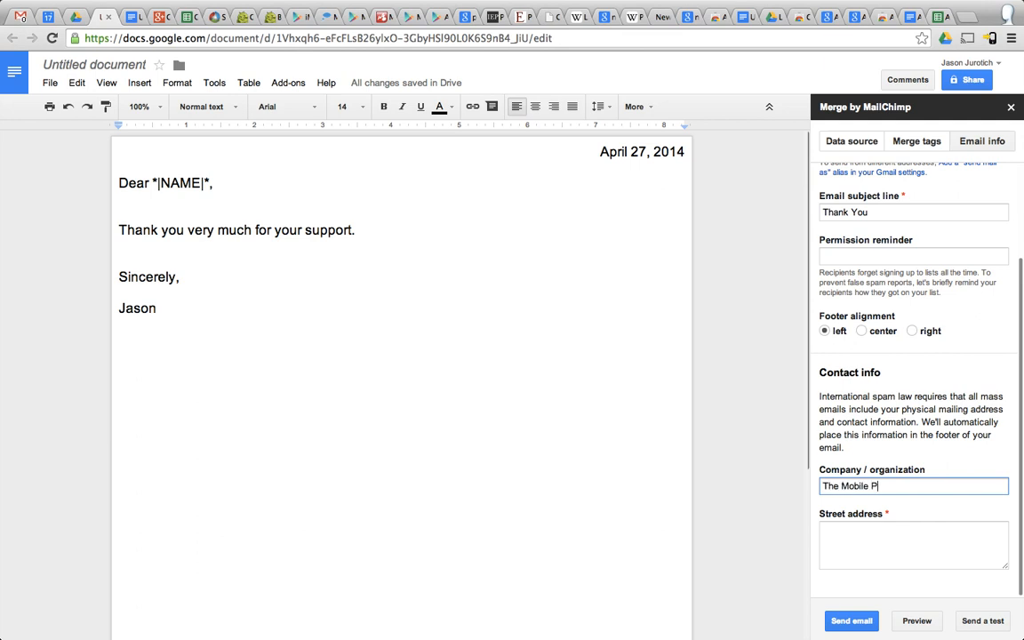
{"action": "type", "text": "hilosopher"}
{"action": "left_click", "coordinate": [844, 549]}
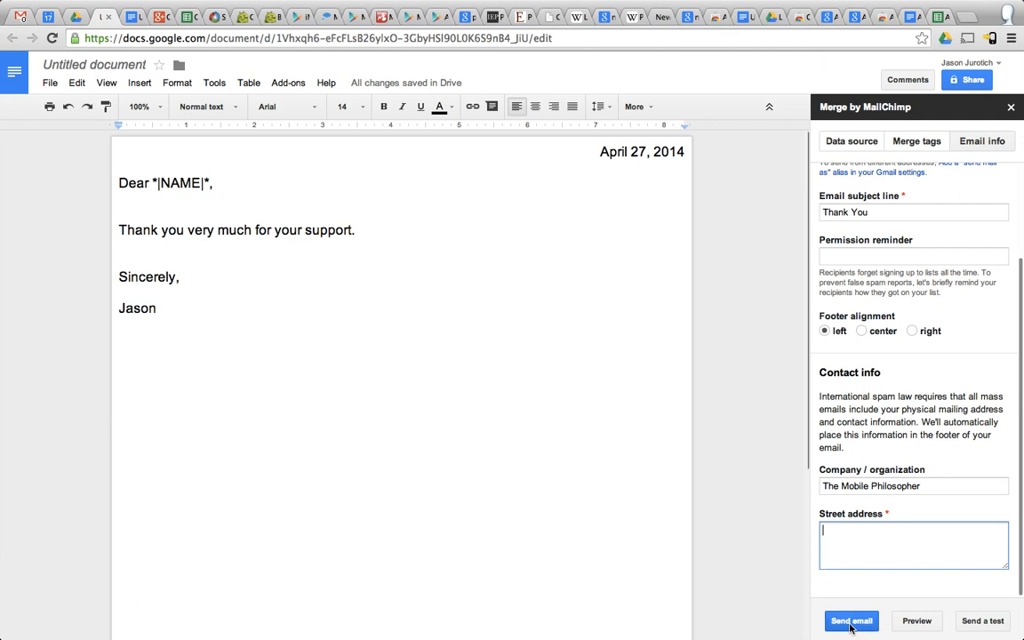
Review the NAME and EMAIL columns in the AVERY LABEL MERGE spreadsheet and return to the letter document
{"action": "left_click", "coordinate": [940, 18]}
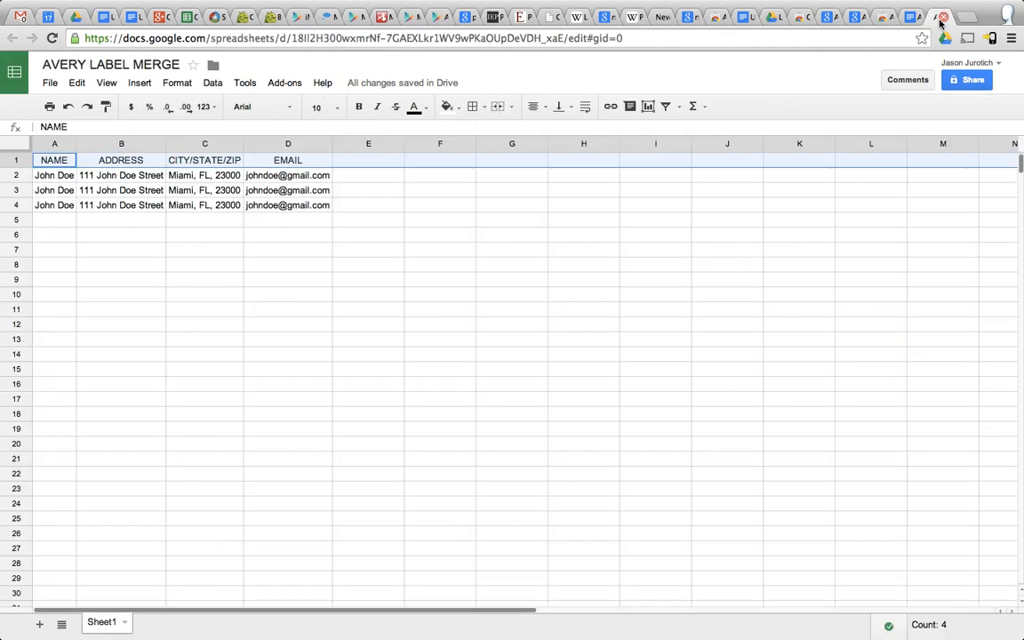
{"action": "left_click", "coordinate": [65, 178]}
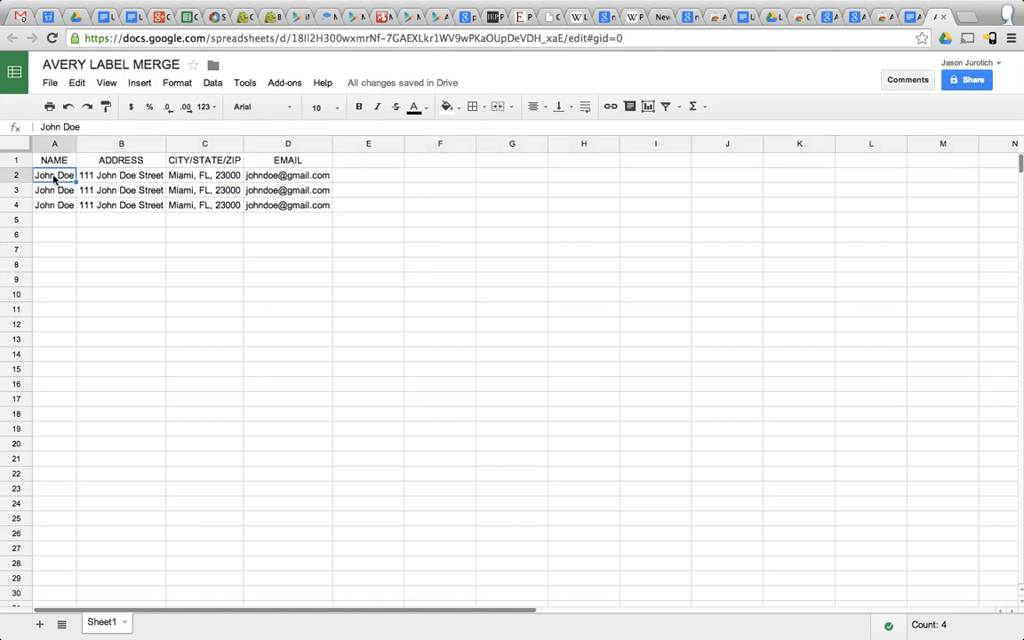
{"action": "left_click", "coordinate": [284, 190]}
{"action": "key", "text": "Up"}
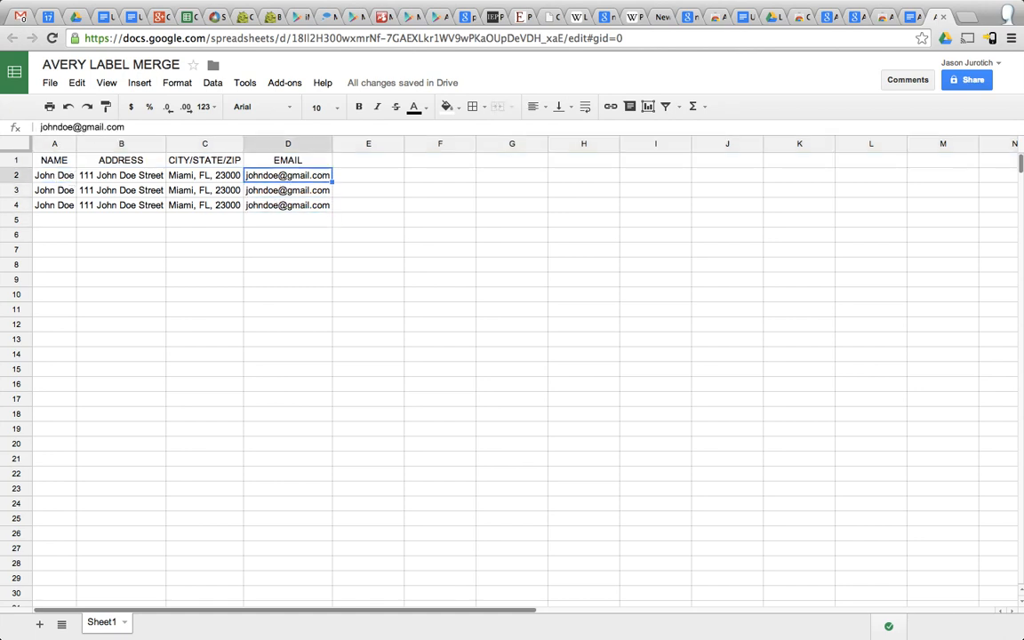
{"action": "key", "text": "Up"}
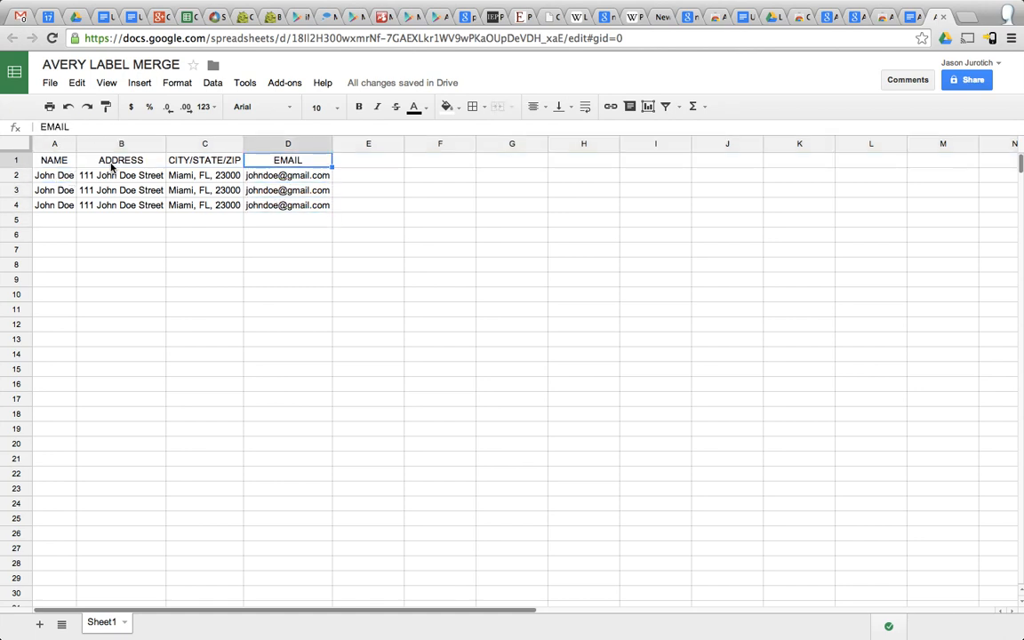
{"action": "left_click", "coordinate": [99, 19]}
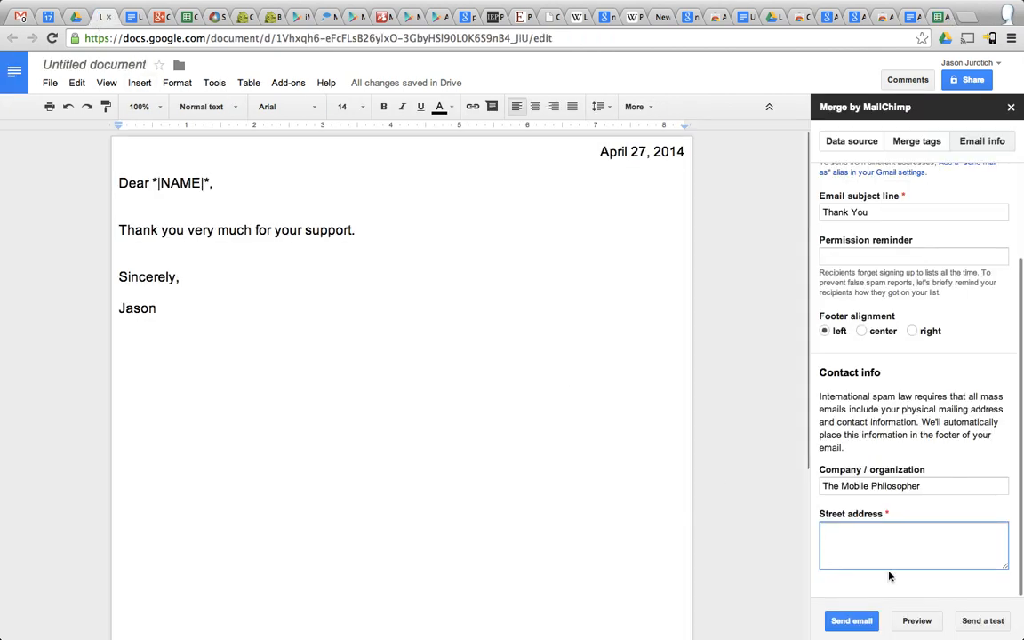